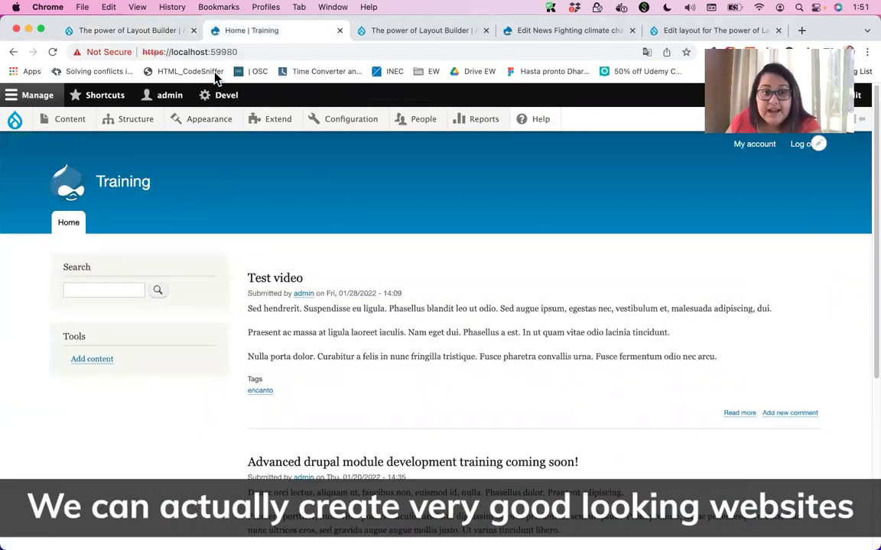
# Review the ACME demo page "The Power Of Layout Builder" from its banner down to the community and individual sections.
pyautogui.click(410, 30)
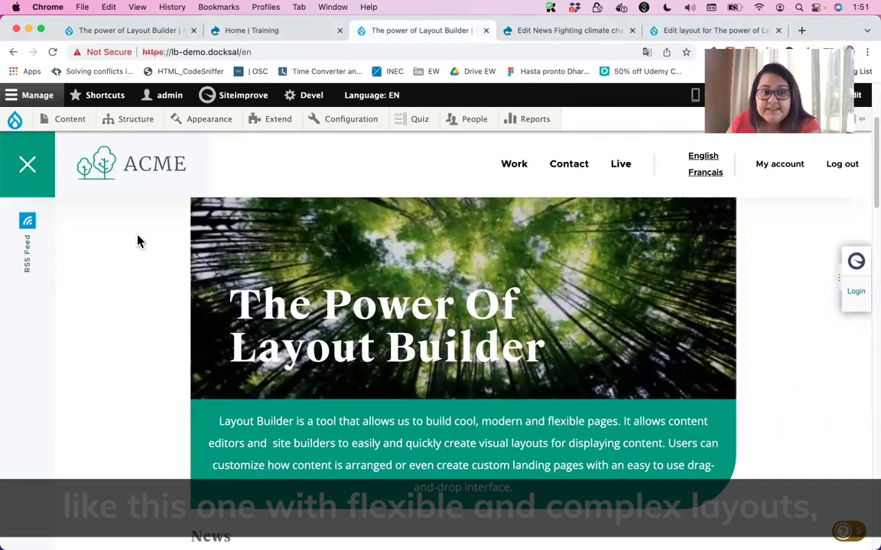
pyautogui.scroll(-1, 159, 320)
pyautogui.scroll(-5, 159, 320)
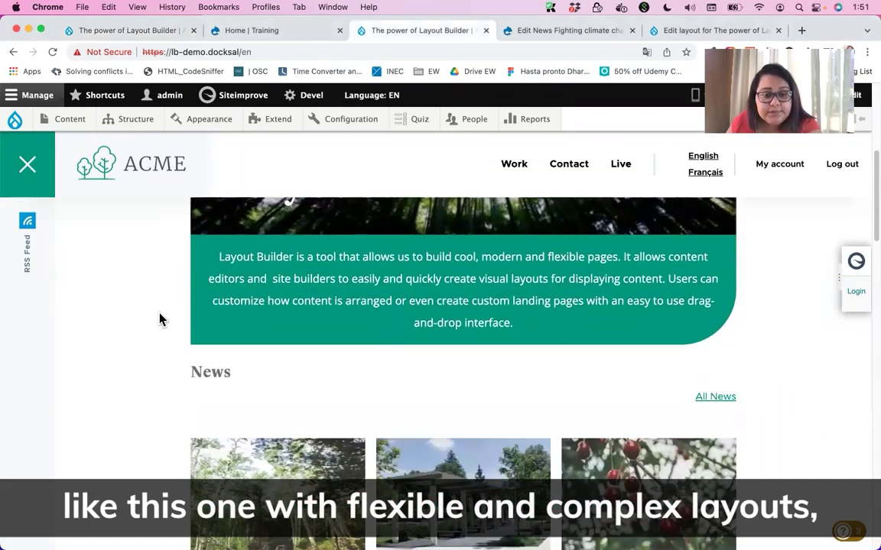
pyautogui.scroll(-5, 159, 320)
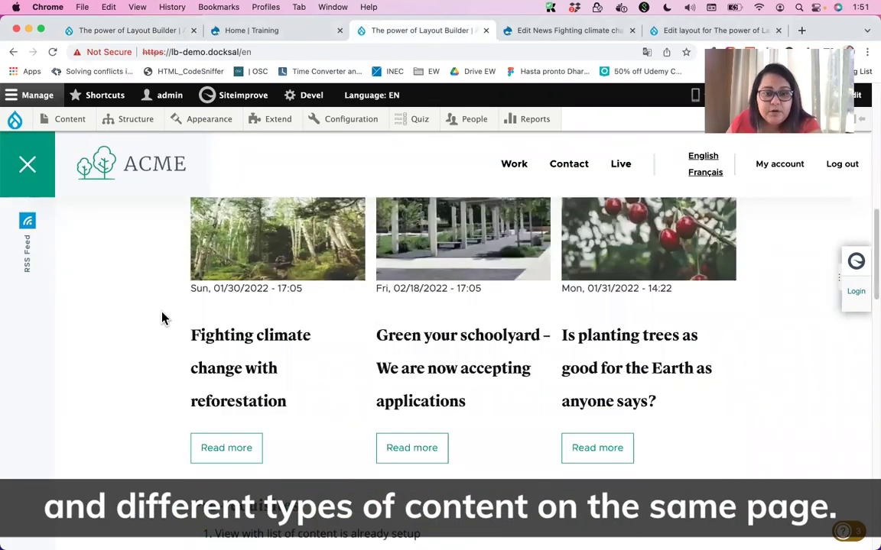
pyautogui.scroll(-3, 162, 318)
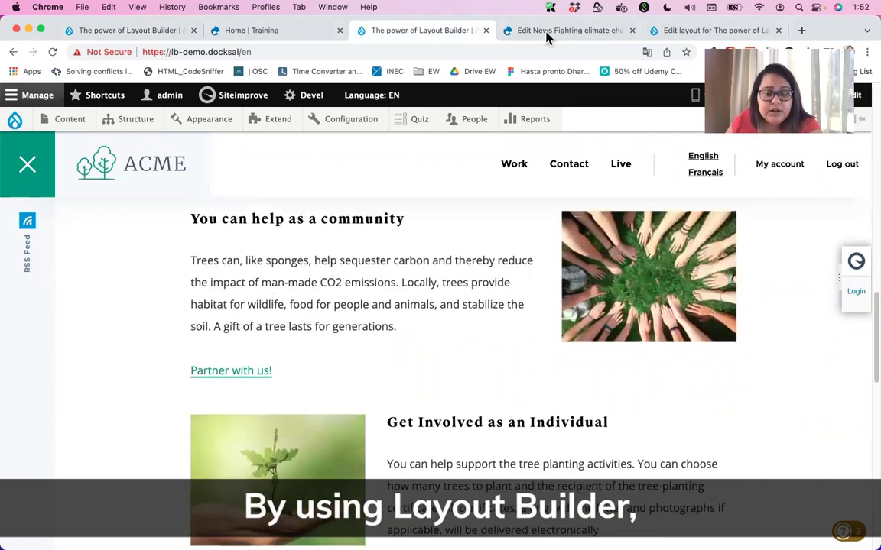
# Look over the edit form of the news item "Fighting climate change with reforestation" and open its published view.
pyautogui.click(520, 31)
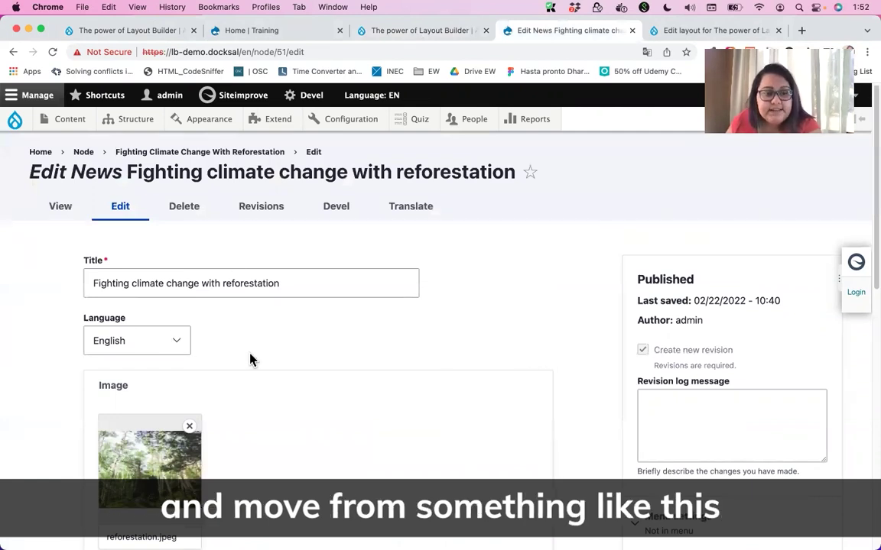
pyautogui.scroll(-1, 273, 364)
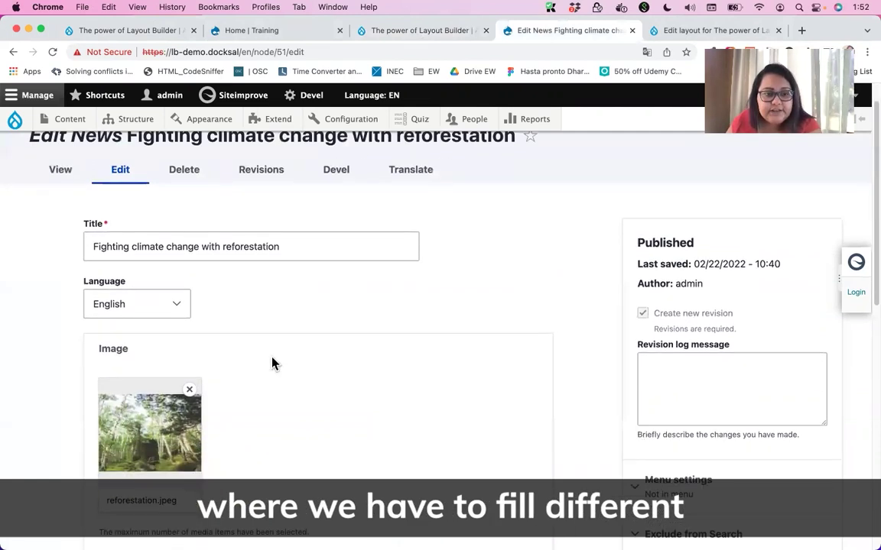
pyautogui.scroll(1, 274, 364)
pyautogui.click(55, 209)
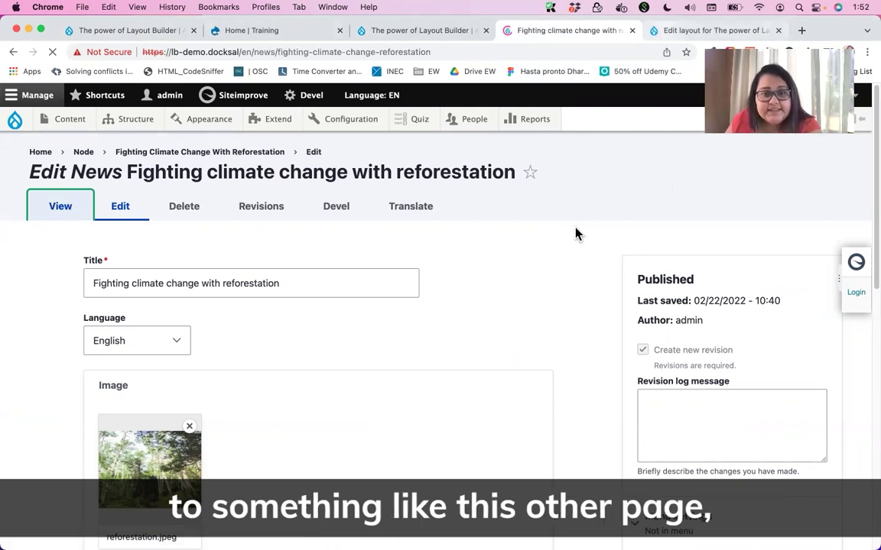
# Examine how sections and blocks are arranged in the layout editor of the Power of Layout Builder page.
pyautogui.hotkey('ctrl', 'Tab')
pyautogui.scroll(5, 628, 293)
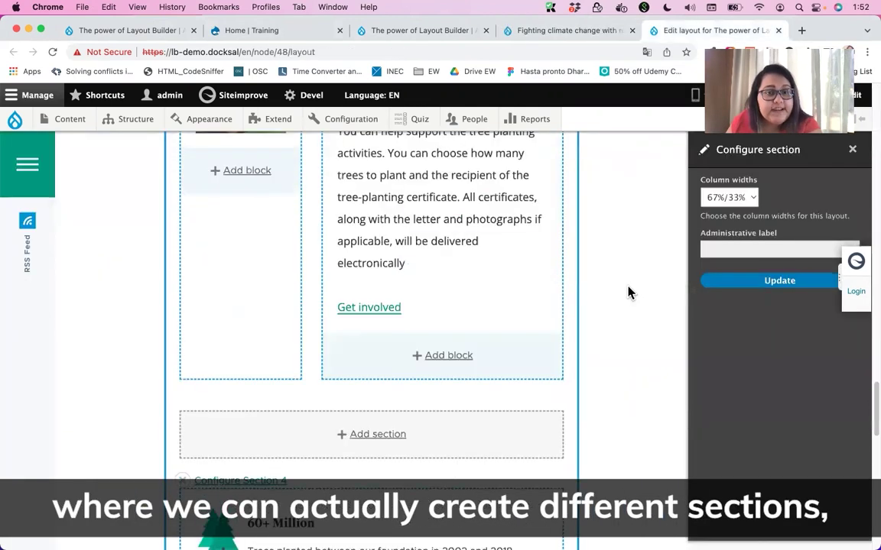
pyautogui.scroll(1, 628, 292)
pyautogui.scroll(4, 629, 293)
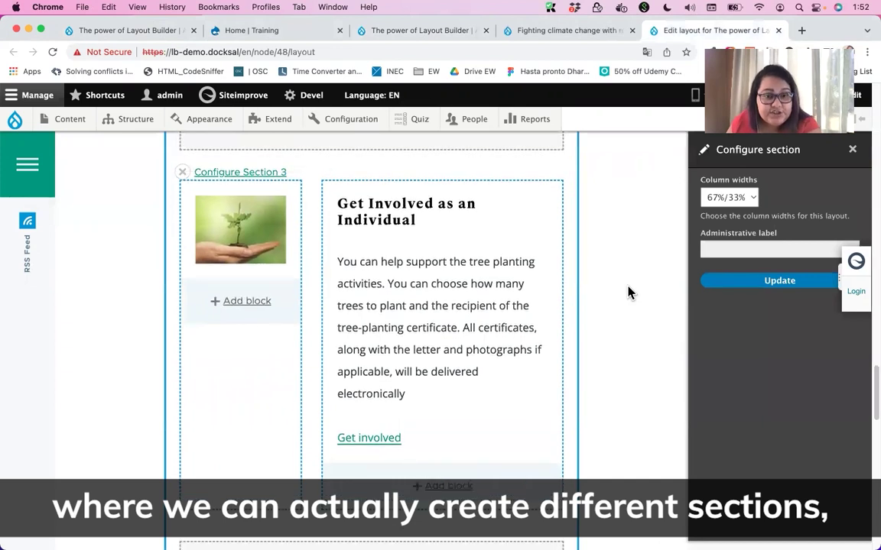
pyautogui.scroll(3, 629, 292)
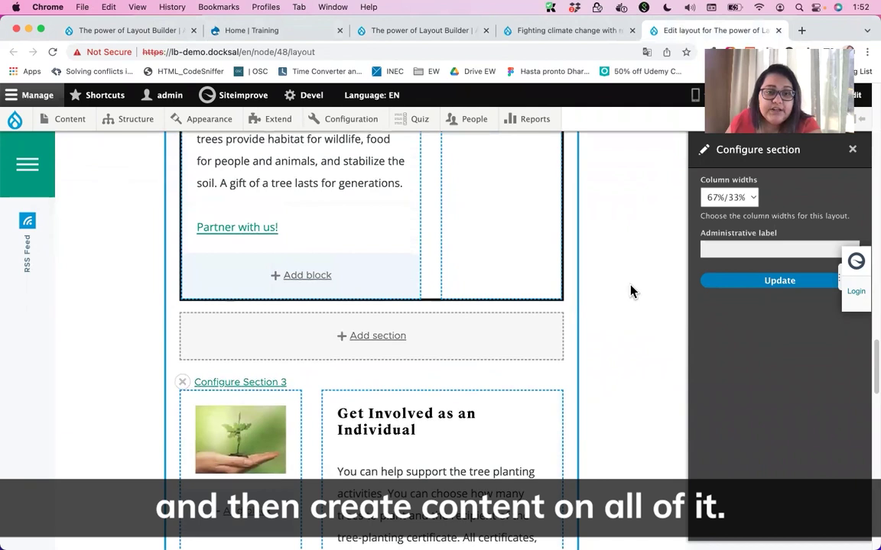
pyautogui.scroll(-2, 630, 291)
pyautogui.scroll(-3, 630, 291)
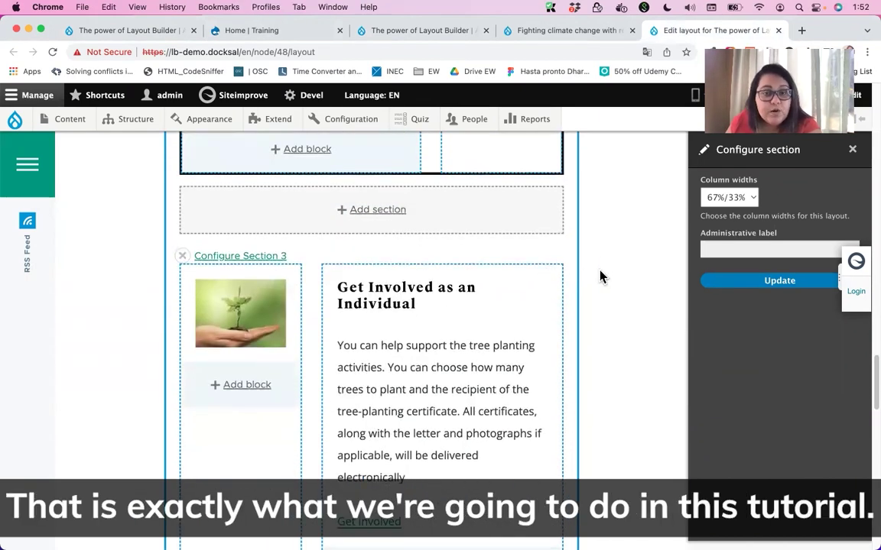
# Return to the finished demo page and examine its News section listing the latest articles.
pyautogui.click(128, 32)
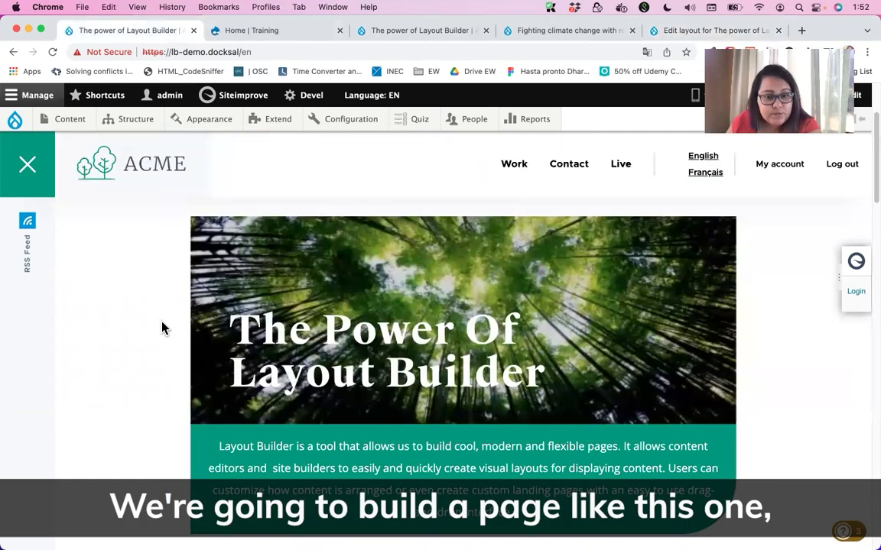
pyautogui.scroll(-4, 162, 326)
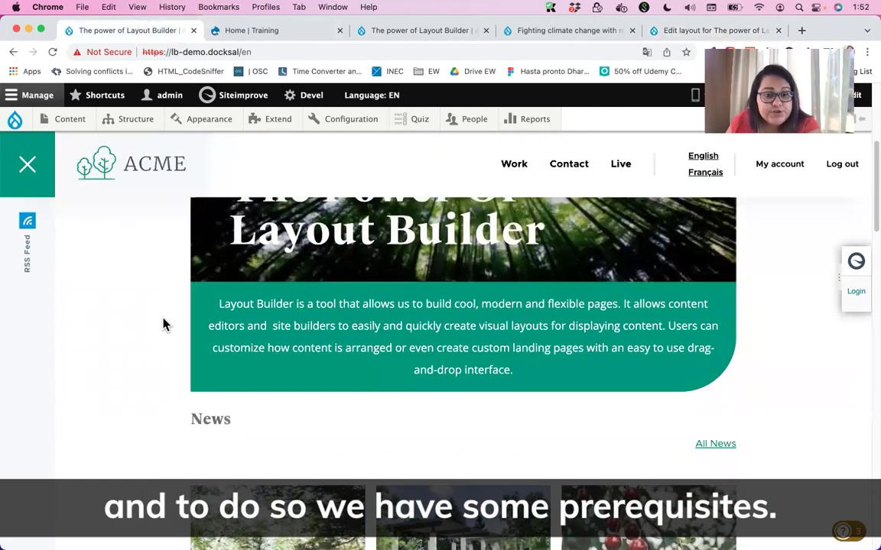
pyautogui.scroll(-4, 162, 324)
pyautogui.scroll(-1, 162, 325)
pyautogui.scroll(-1, 163, 325)
pyautogui.scroll(-1, 162, 325)
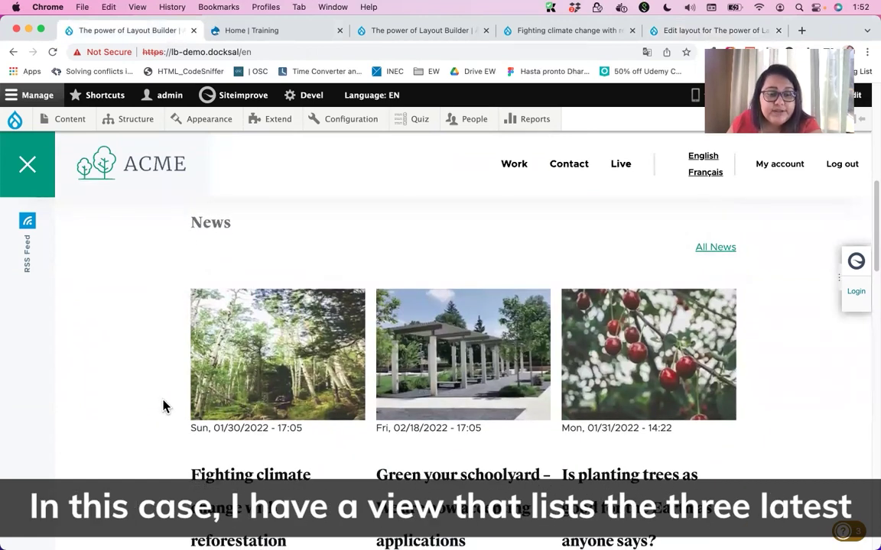
pyautogui.scroll(-1, 173, 399)
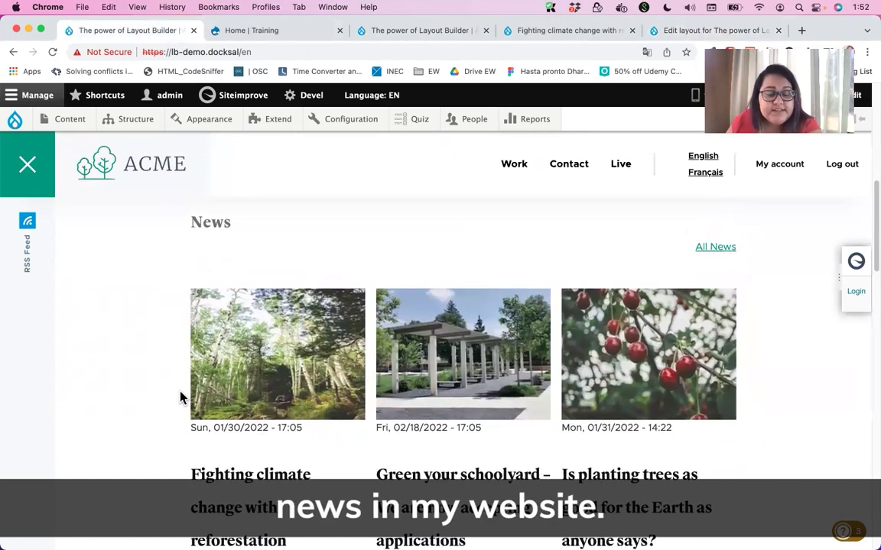
# Examine the demo page's banner component, including its background image, title and the text on the green background.
pyautogui.scroll(4, 180, 398)
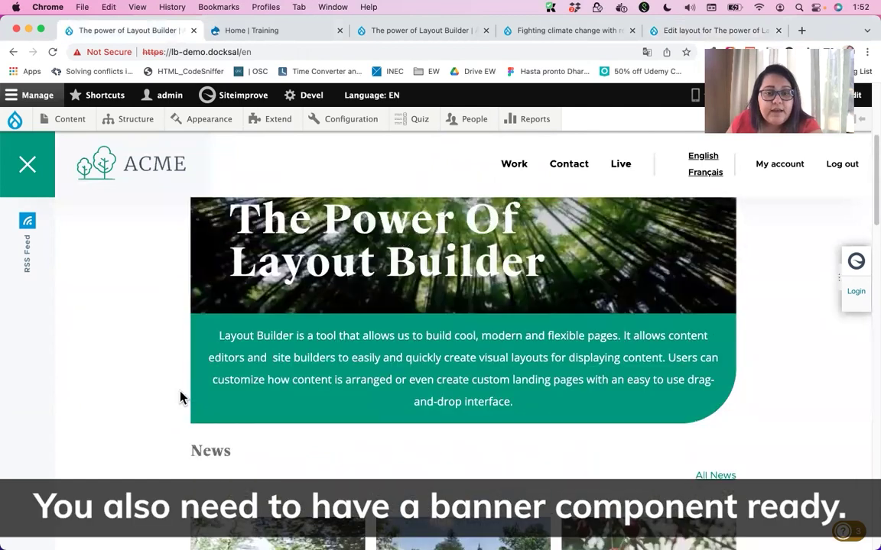
pyautogui.scroll(1, 180, 397)
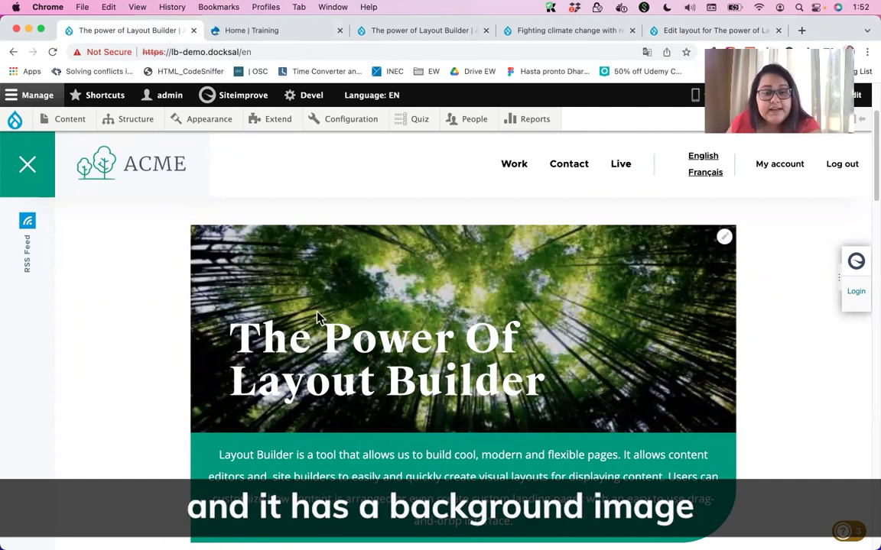
pyautogui.moveTo(222, 302); pyautogui.dragTo(629, 322)
pyautogui.click(162, 359)
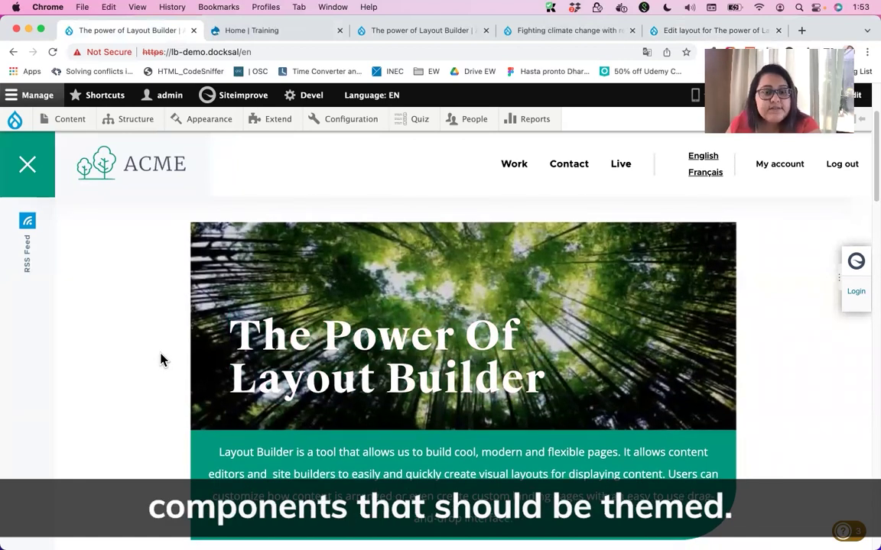
pyautogui.scroll(-1, 161, 359)
pyautogui.scroll(-2, 161, 359)
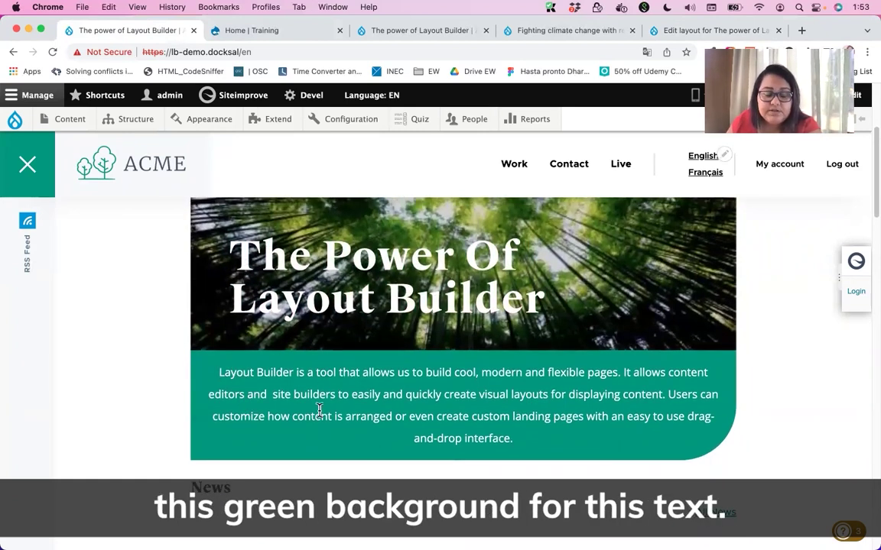
# Examine the image and text sections further down the demo page, through to the tree-planting statistics.
pyautogui.scroll(-5, 122, 419)
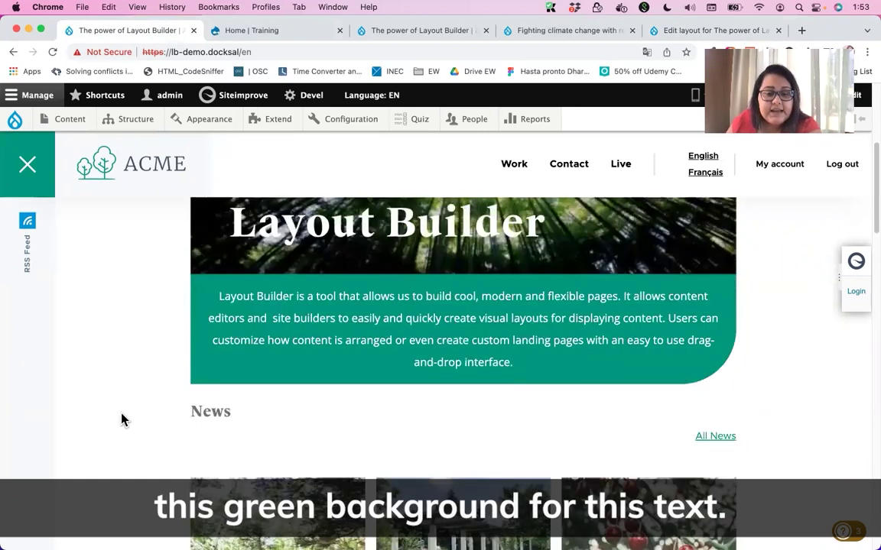
pyautogui.scroll(-10, 130, 414)
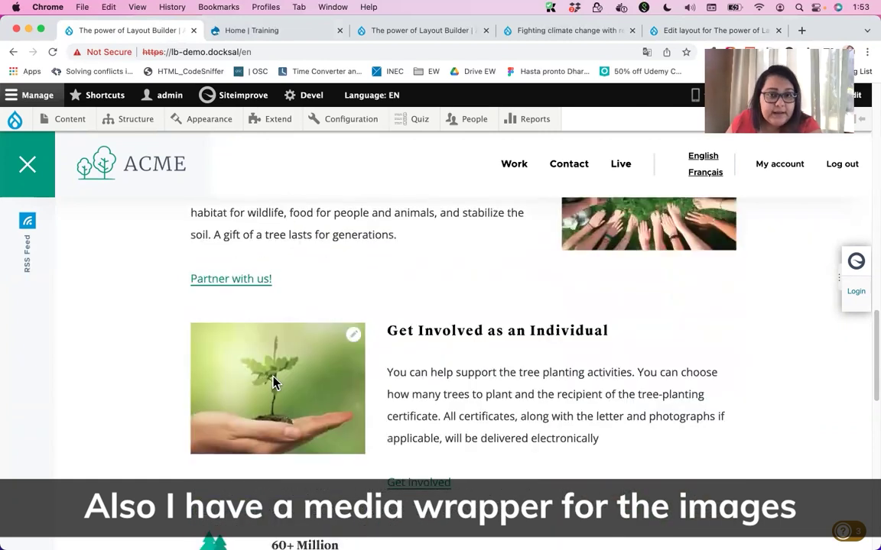
pyautogui.scroll(-3, 172, 405)
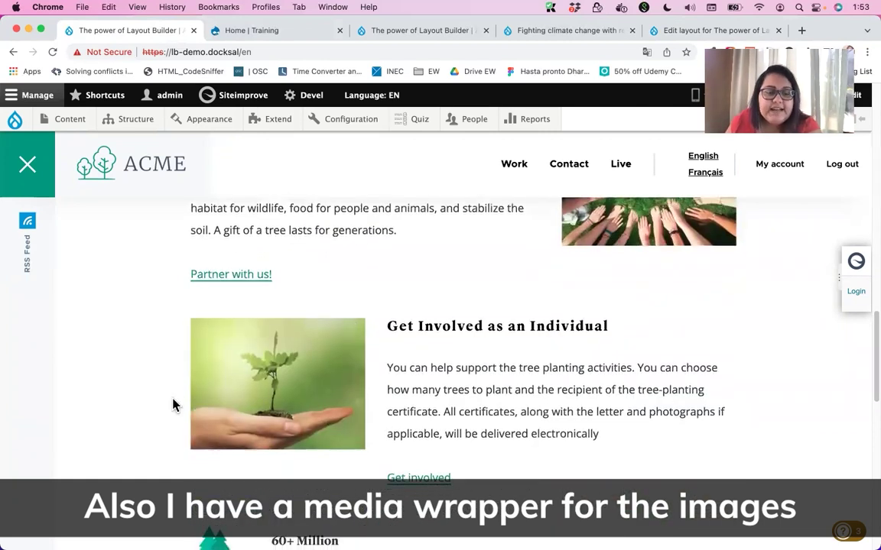
pyautogui.scroll(-4, 159, 405)
pyautogui.scroll(1, 165, 358)
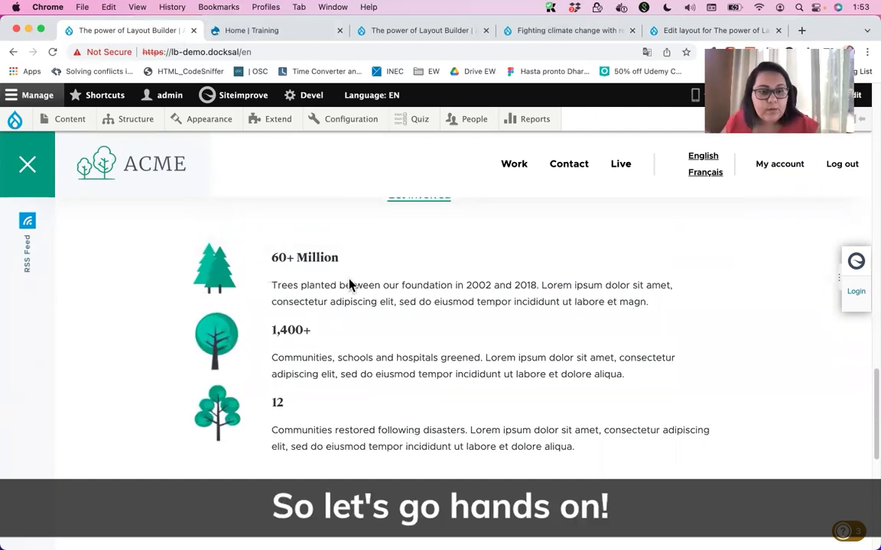
# Close the Training site and create a new Page content item titled "About" on the ACME site, saving it.
pyautogui.click(338, 31)
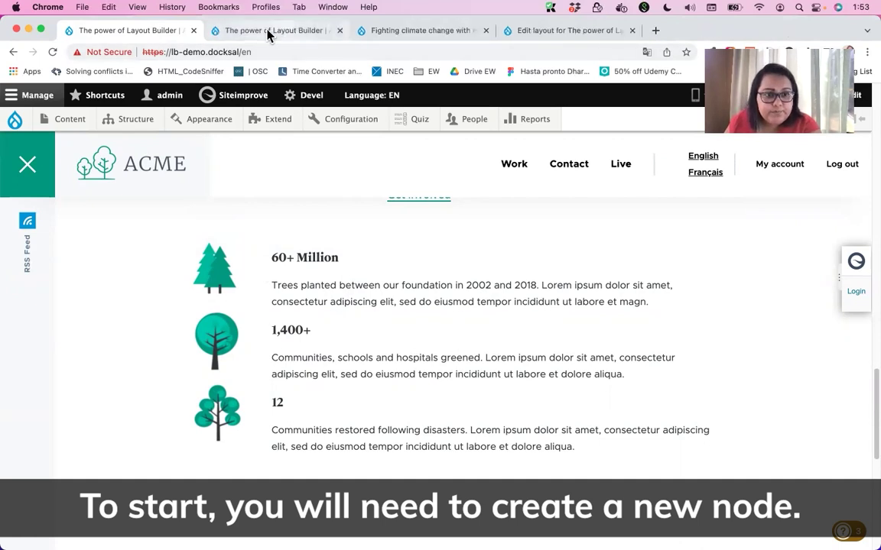
pyautogui.click(269, 32)
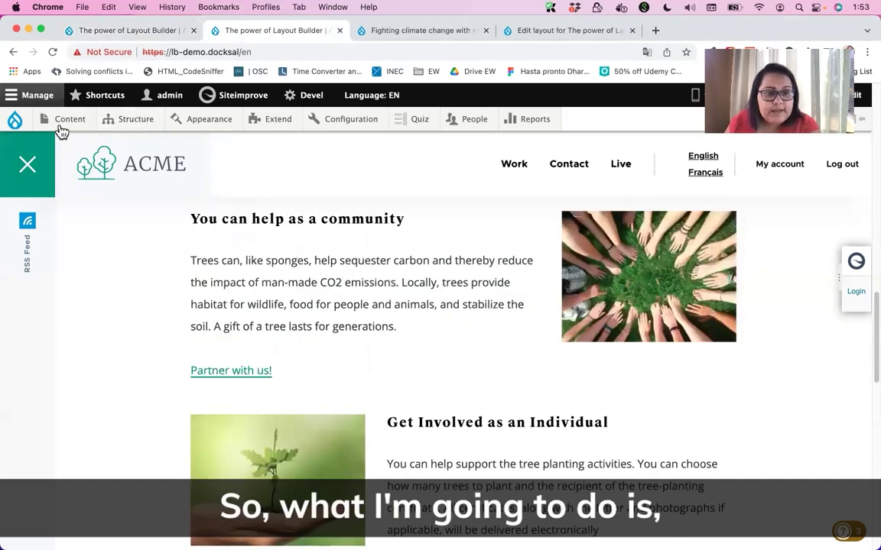
pyautogui.moveTo(60, 124)
pyautogui.moveTo(66, 149)
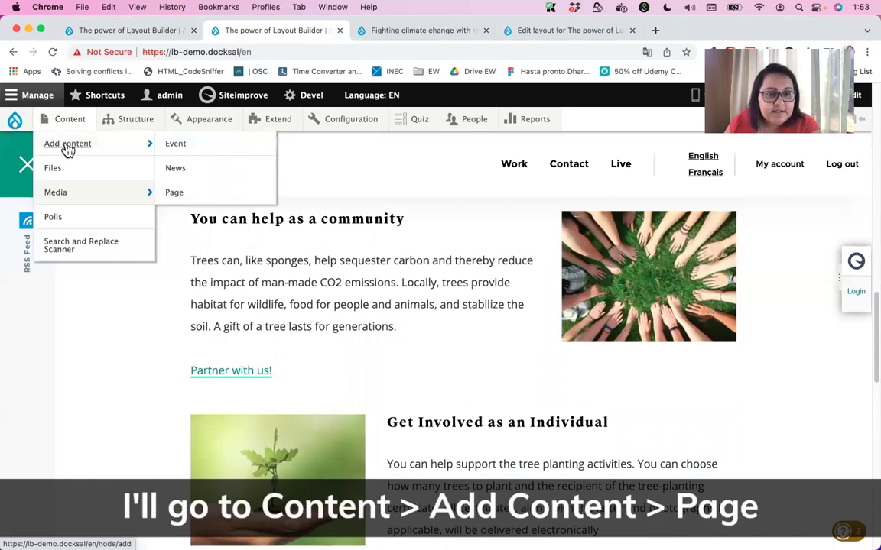
pyautogui.click(185, 197)
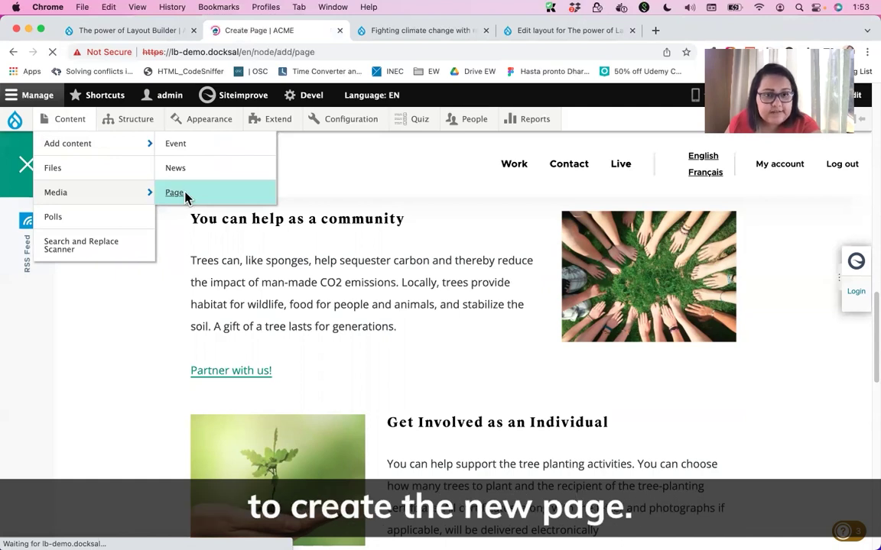
pyautogui.click(137, 252)
pyautogui.click(175, 262)
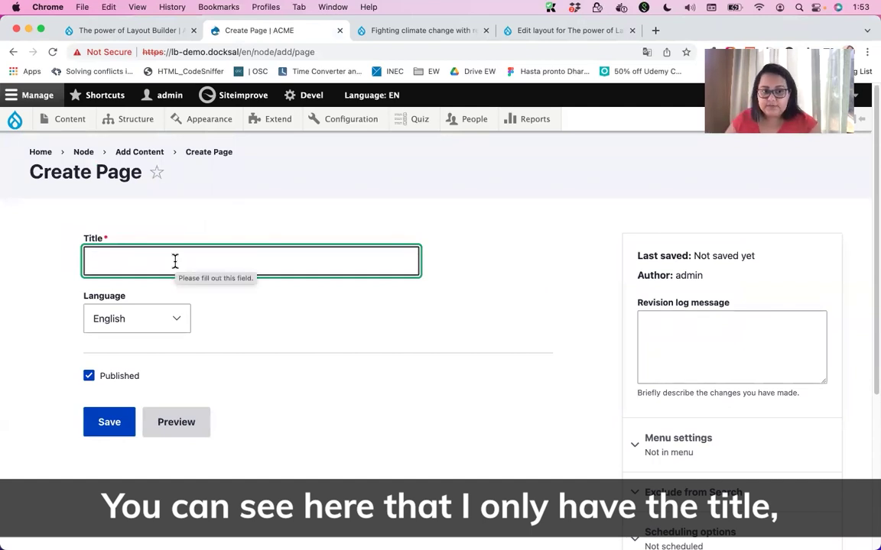
pyautogui.write('About')
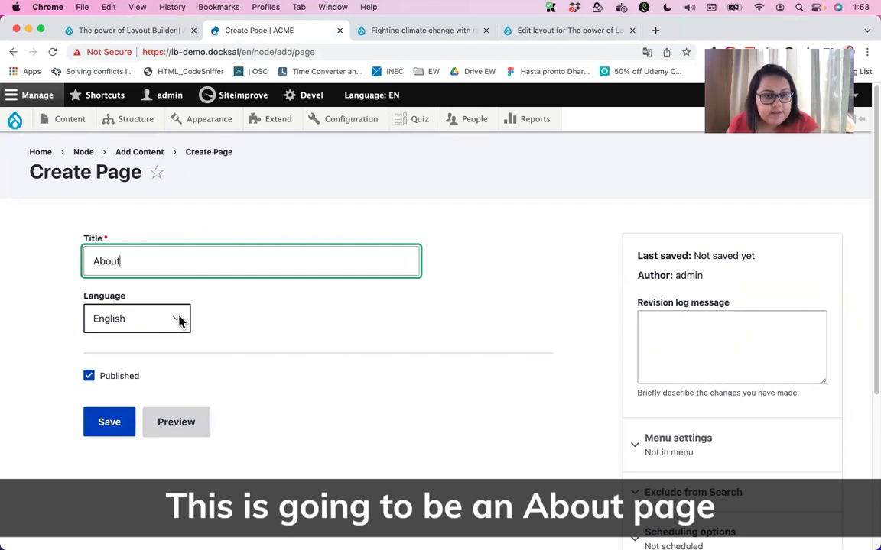
pyautogui.click(103, 425)
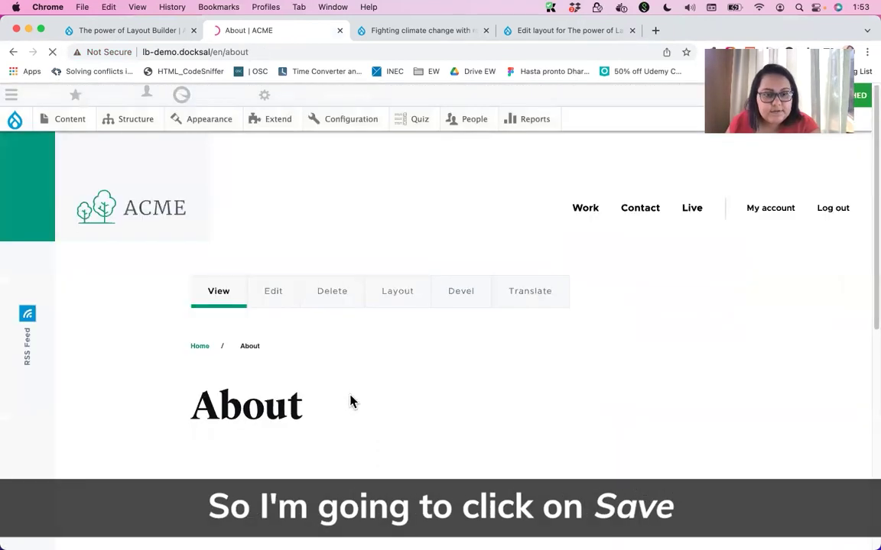
# Check the content of the new About page and open its layout for editing.
pyautogui.scroll(-1, 541, 399)
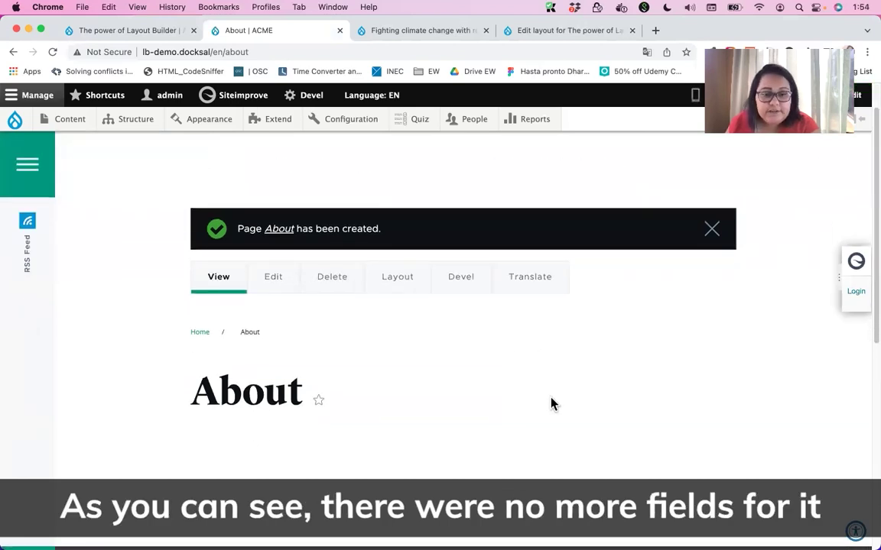
pyautogui.scroll(-5, 442, 383)
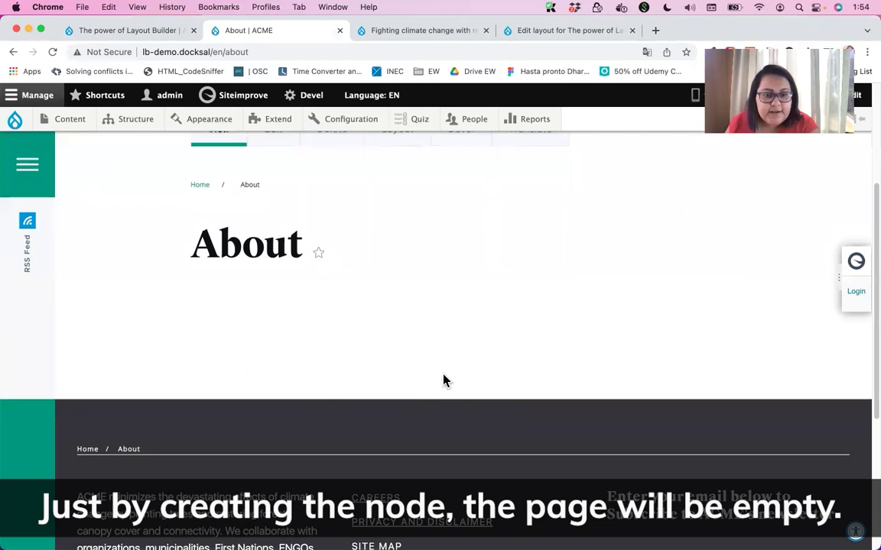
pyautogui.scroll(1, 400, 396)
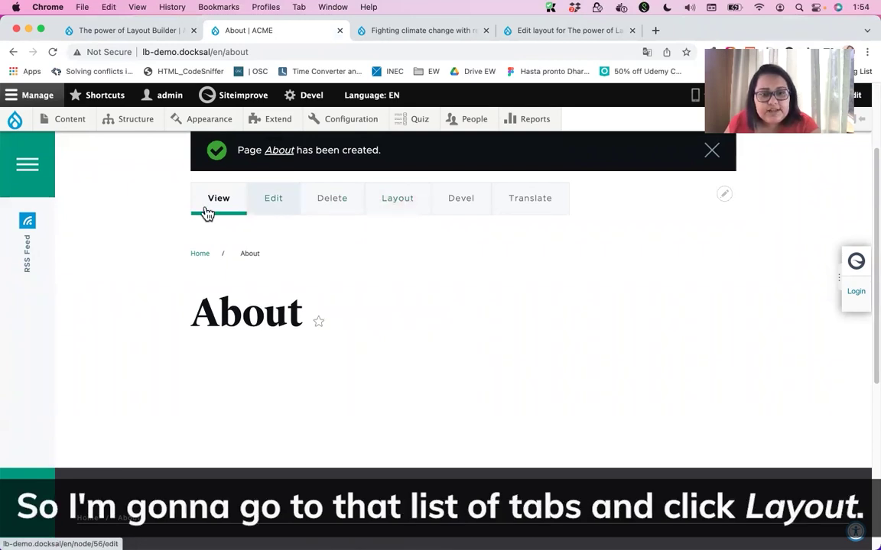
pyautogui.click(396, 210)
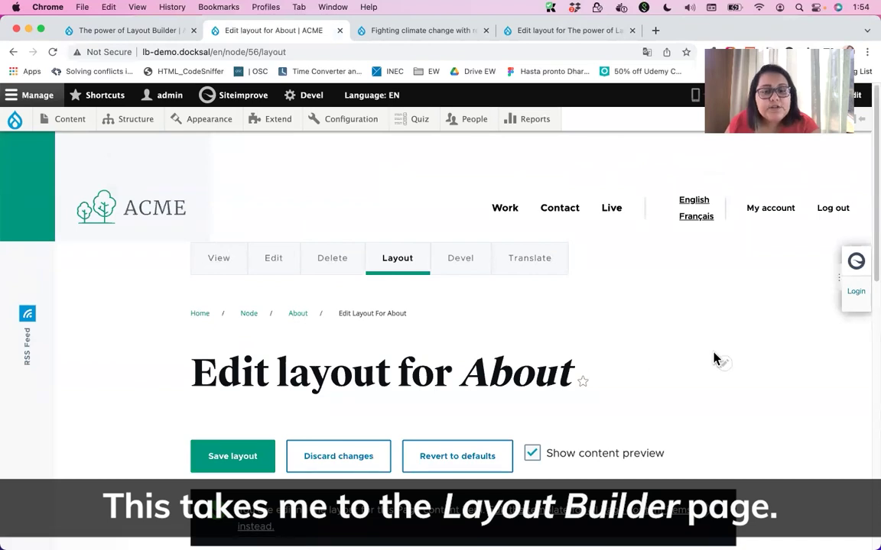
pyautogui.scroll(-2, 776, 353)
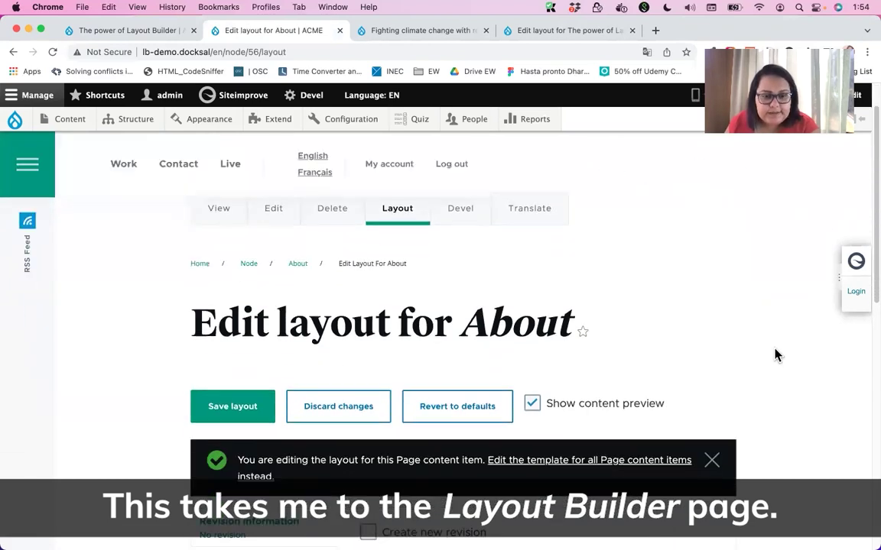
# Add a one-column section to the About page layout with the administrative label "Banner section".
pyautogui.scroll(-5, 776, 356)
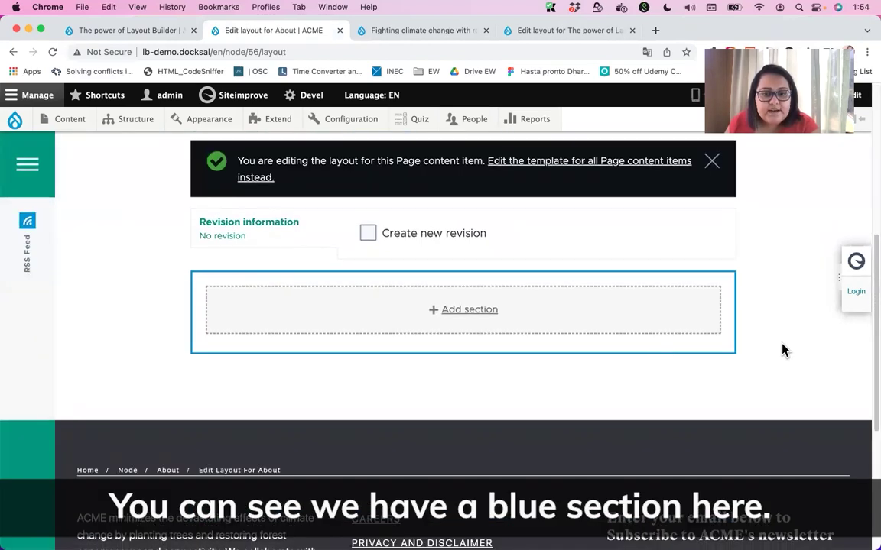
pyautogui.click(470, 311)
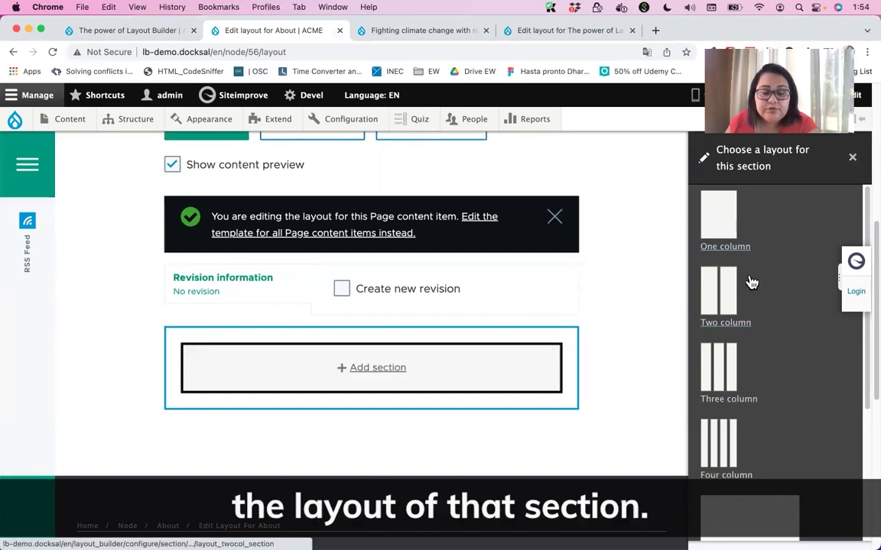
pyautogui.click(721, 233)
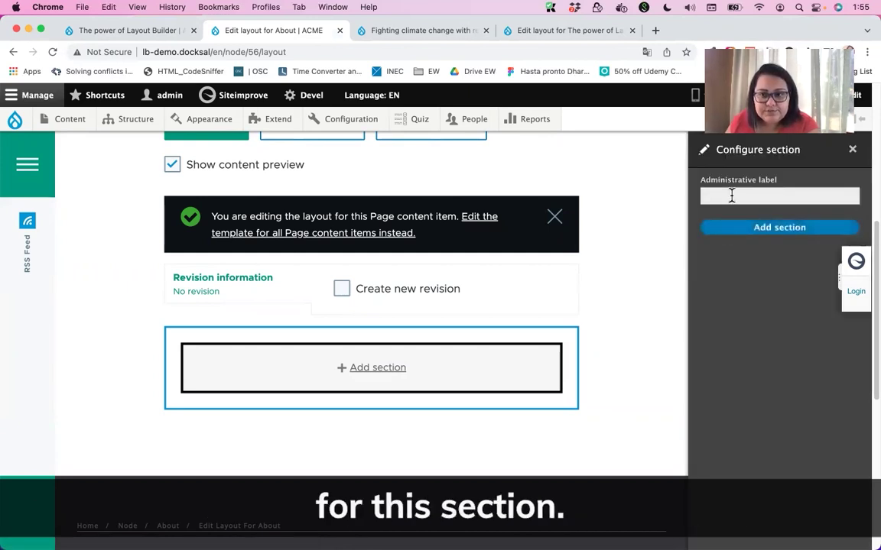
pyautogui.click(731, 195)
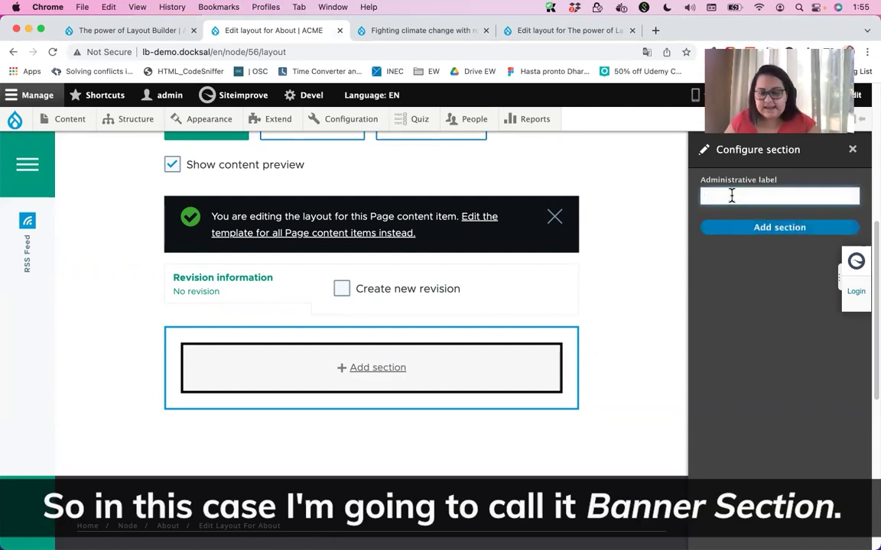
pyautogui.write('Banner section')
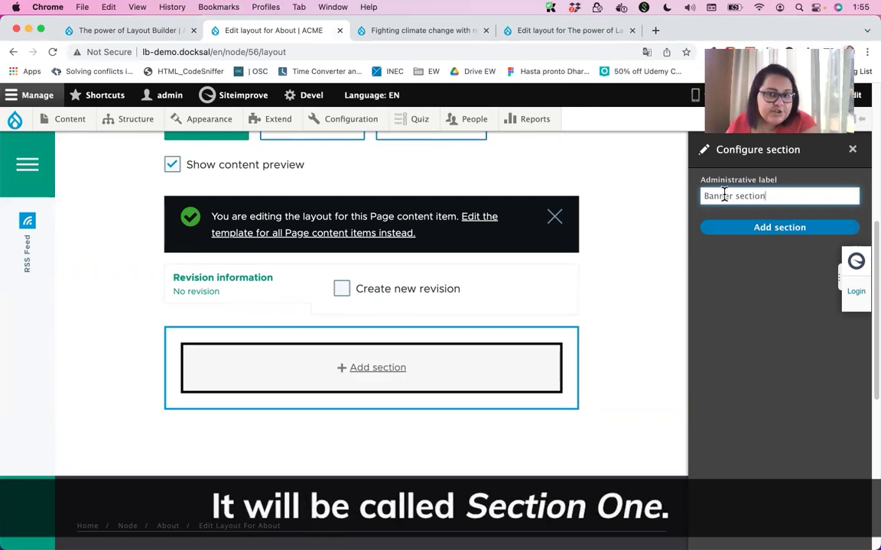
pyautogui.click(779, 237)
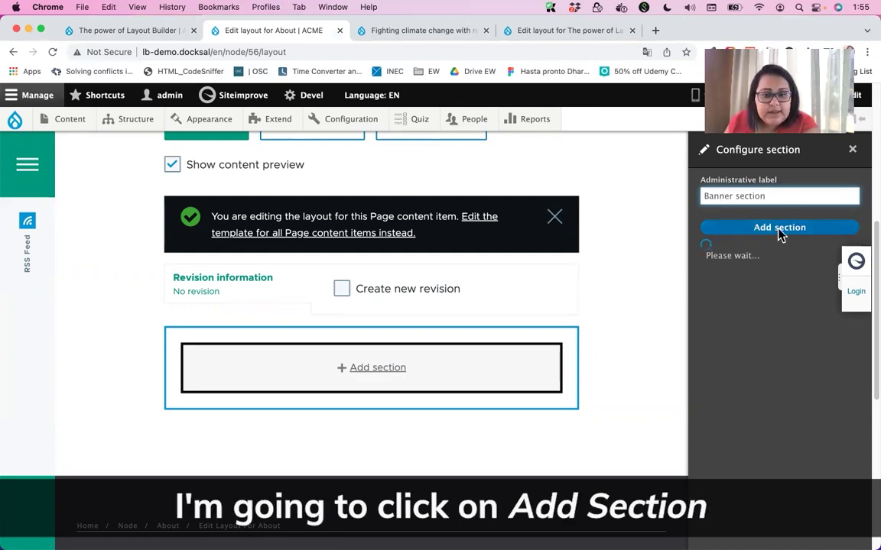
pyautogui.scroll(-3, 737, 289)
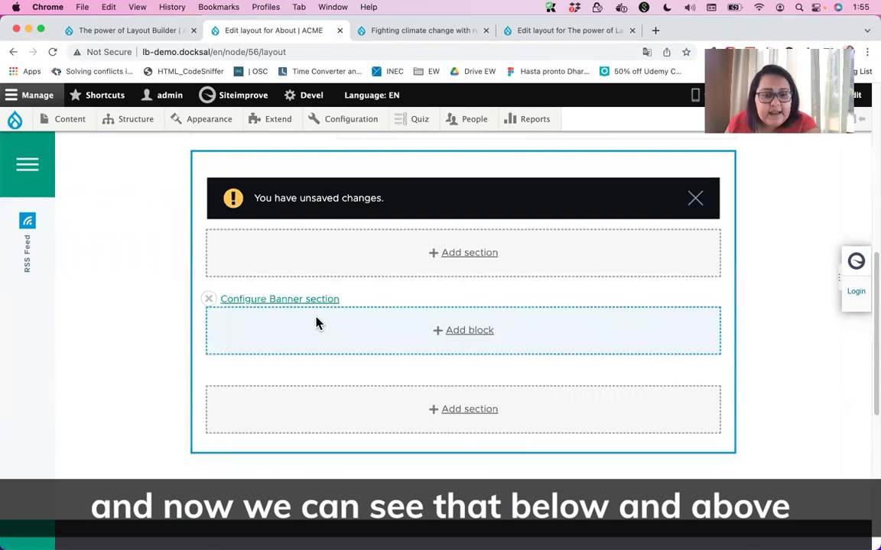
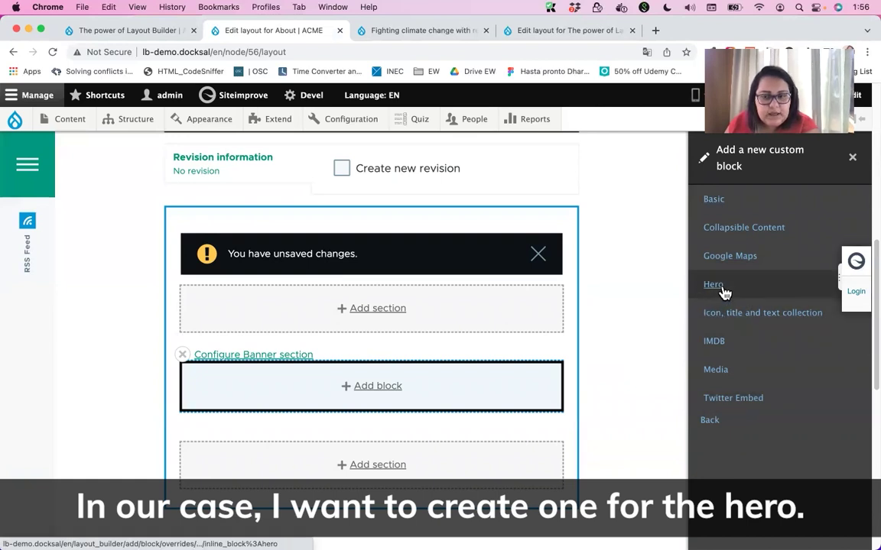
# Start a custom Hero block in the Banner section, titled "About banner", with its title display turned off.
pyautogui.click(722, 289)
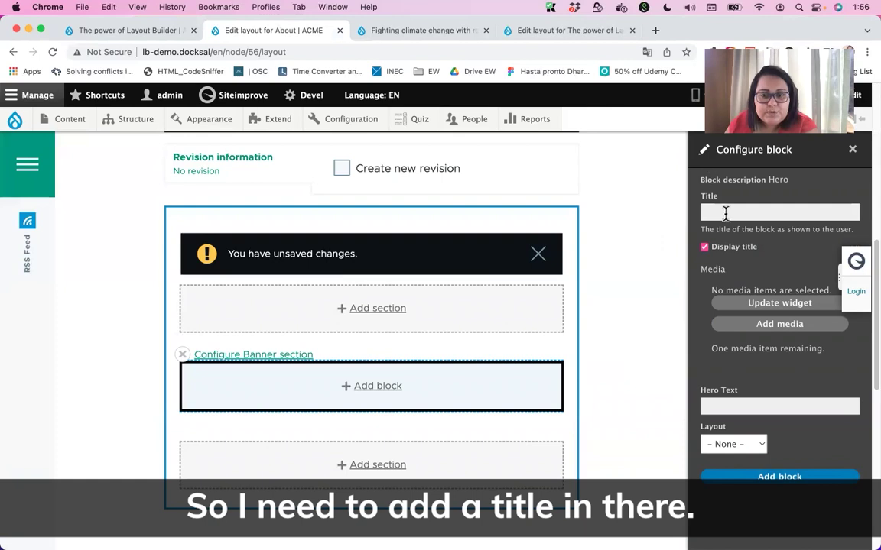
pyautogui.click(802, 212)
pyautogui.write('About banner')
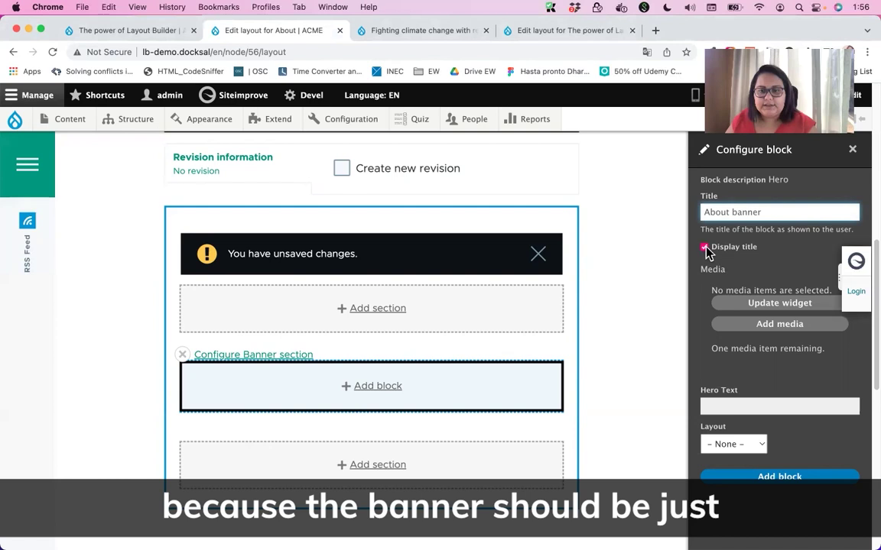
pyautogui.click(705, 249)
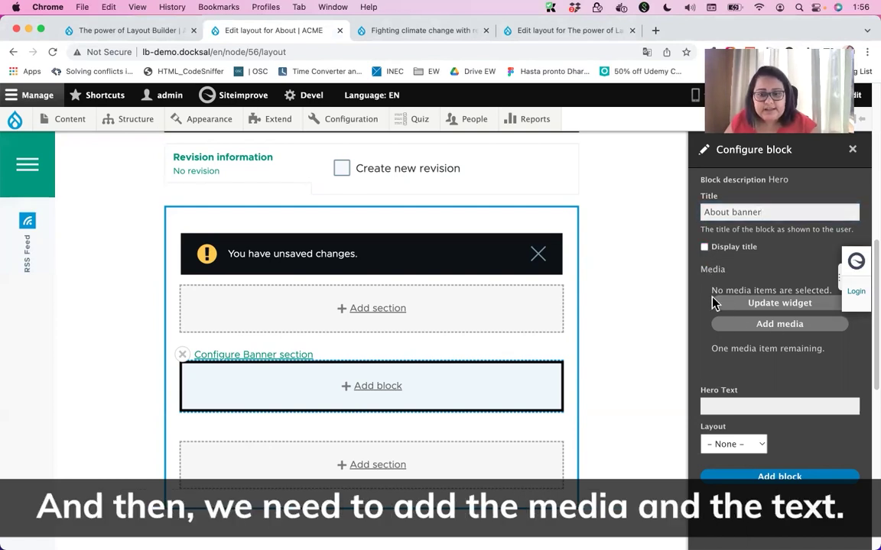
# Insert the forest image leaf-3369412_1920.jpeg from the media library as the Hero block's media.
pyautogui.click(780, 326)
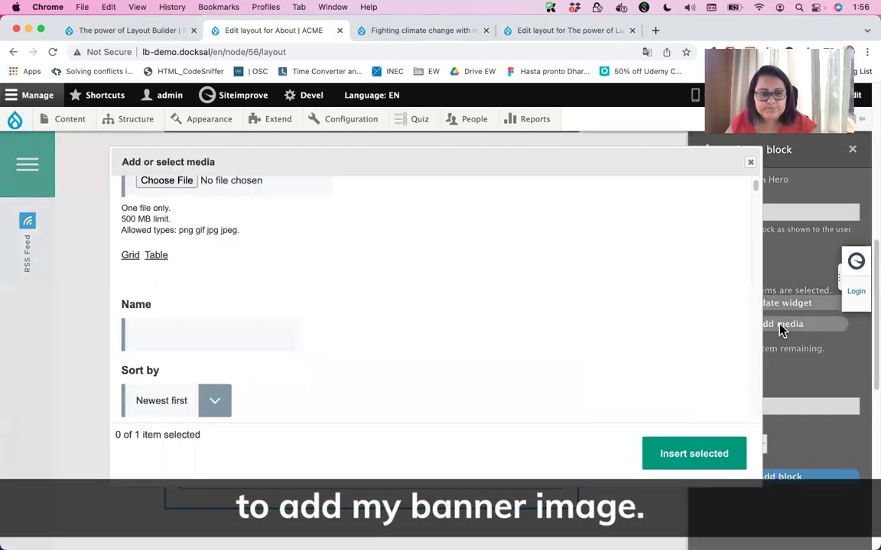
pyautogui.scroll(-2, 470, 339)
pyautogui.scroll(-8, 469, 339)
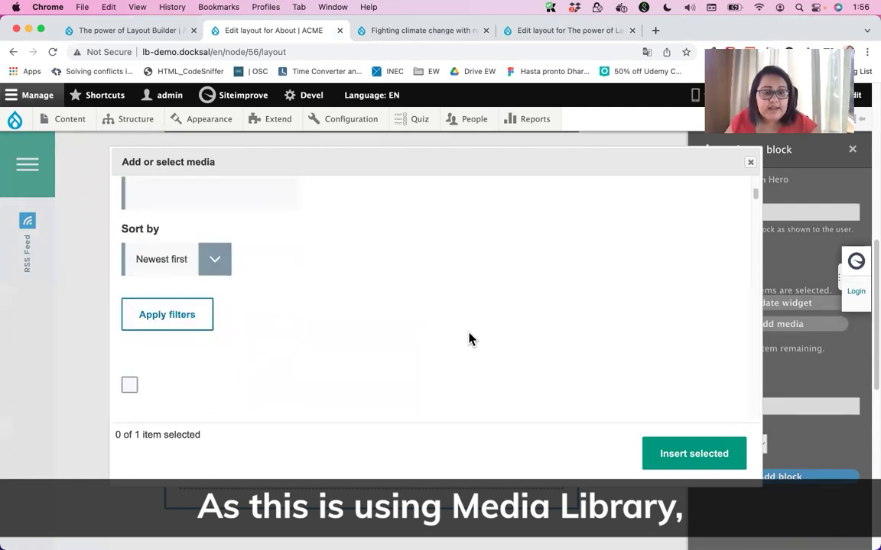
pyautogui.scroll(-10, 263, 322)
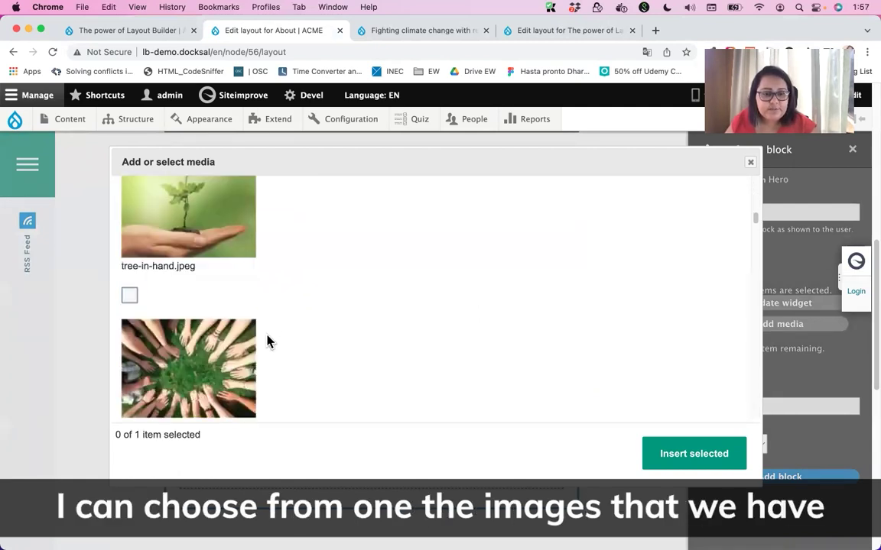
pyautogui.scroll(-12, 277, 349)
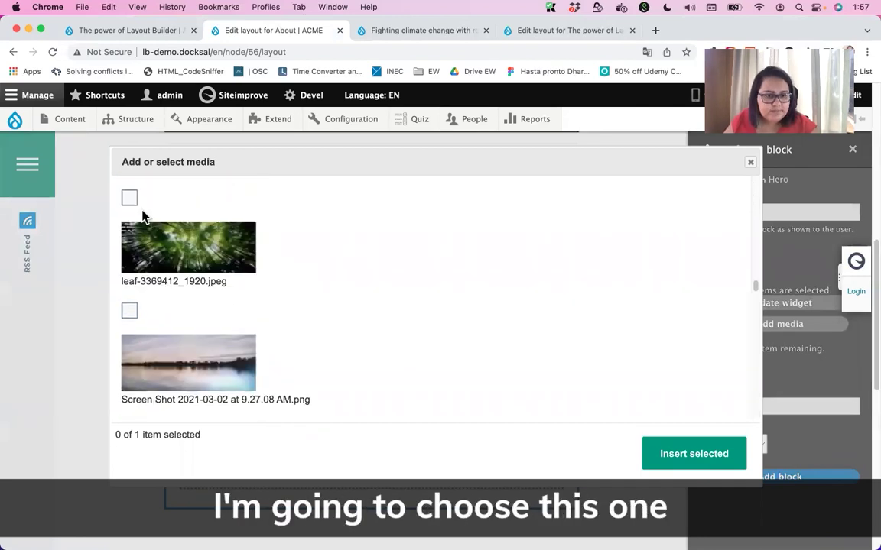
pyautogui.click(130, 197)
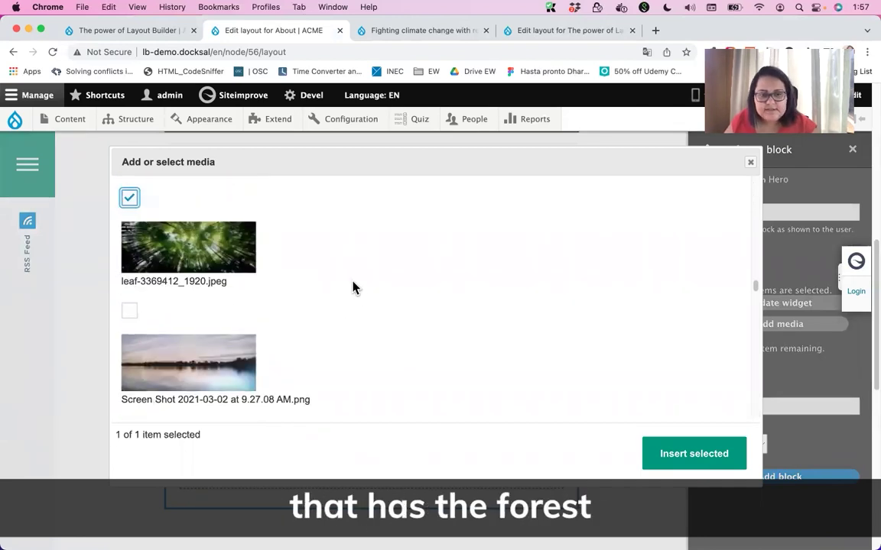
pyautogui.click(695, 451)
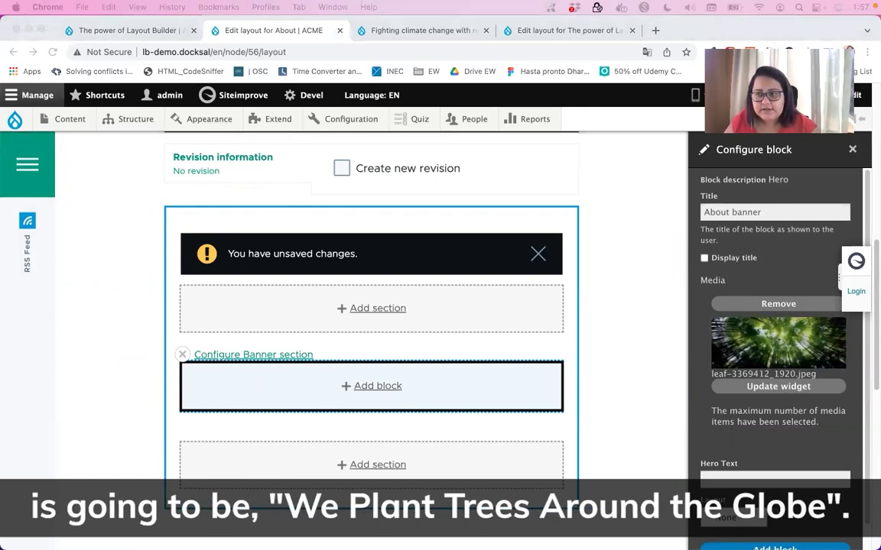
# Set the hero text to "We Plant Trees Around The Globe" with the Align Left layout and add the block.
pyautogui.click(774, 480)
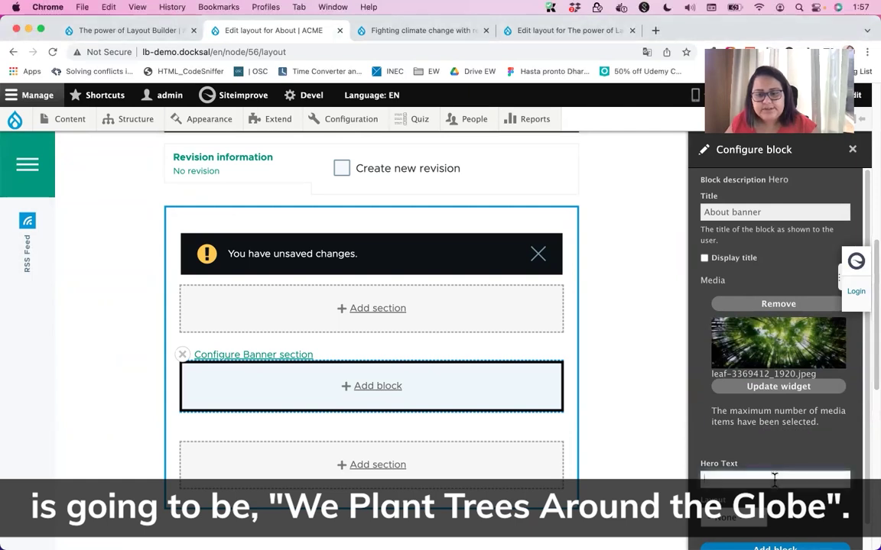
pyautogui.write('We Plant Trees Around The Globe')
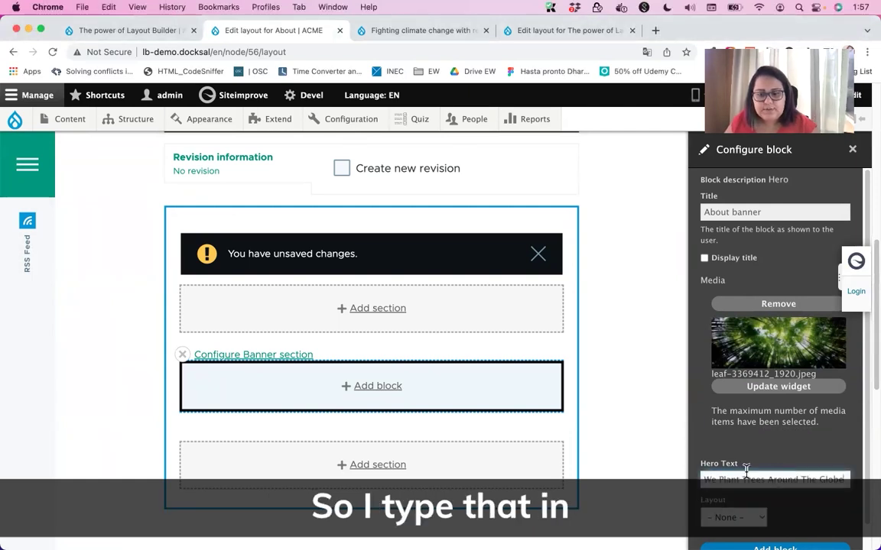
pyautogui.scroll(-1, 757, 475)
pyautogui.scroll(-1, 746, 489)
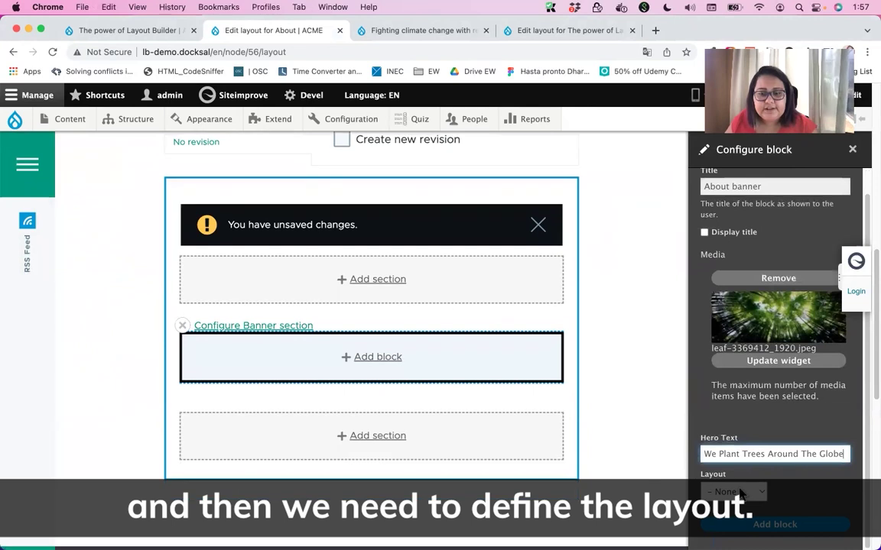
pyautogui.click(735, 492)
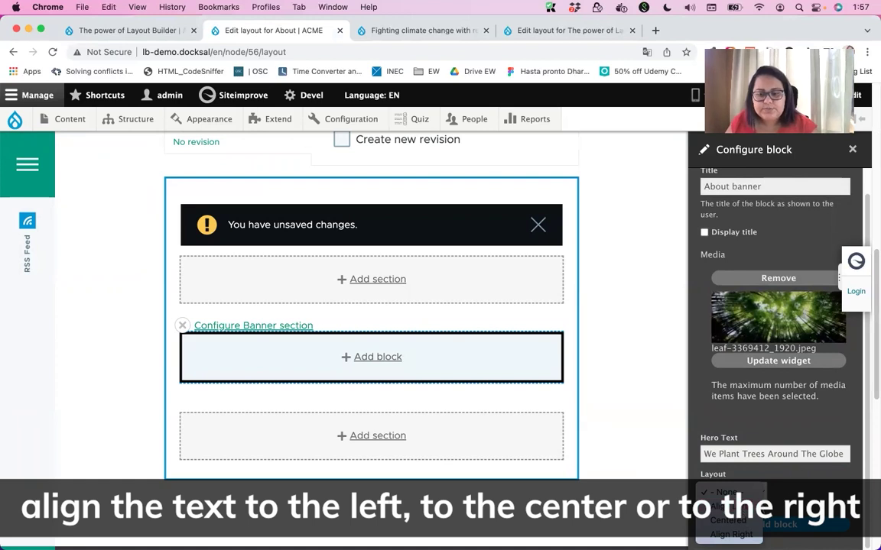
pyautogui.click(738, 507)
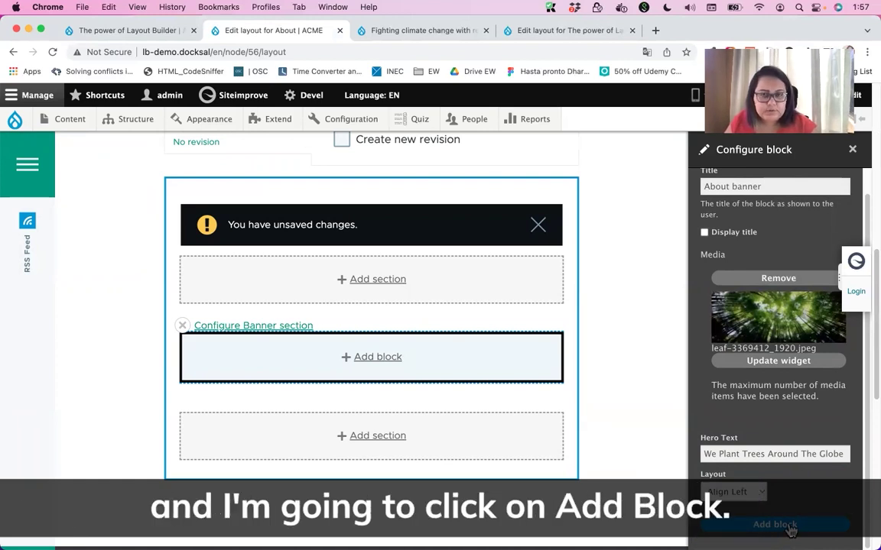
pyautogui.click(790, 527)
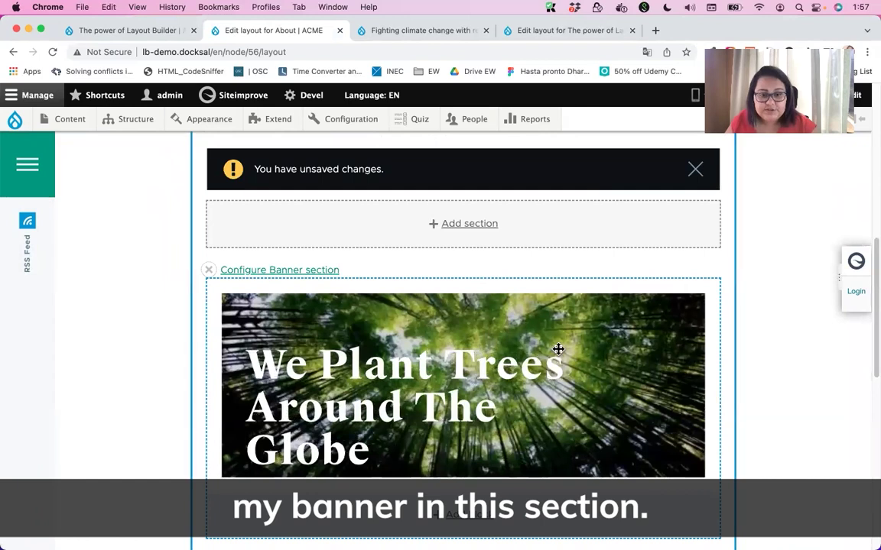
pyautogui.scroll(-3, 535, 321)
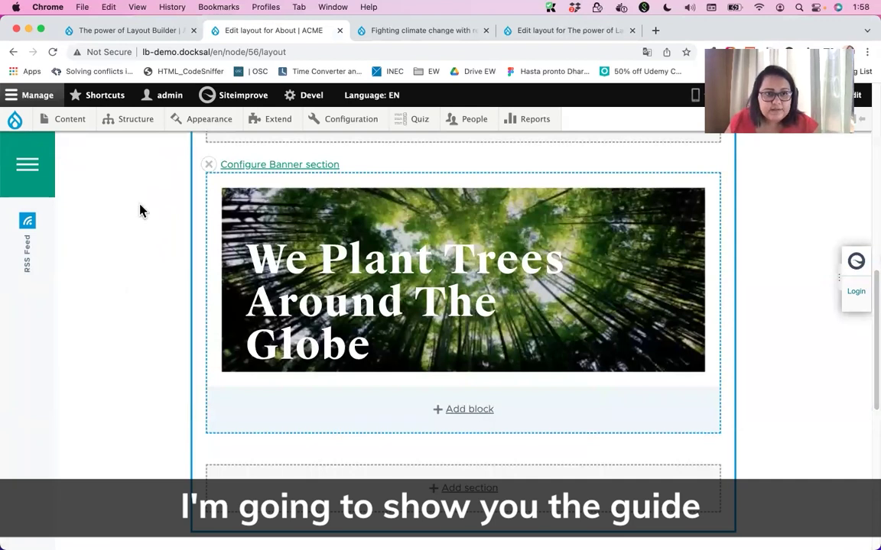
# Check the text beneath the demo page's banner, and start a custom Basic block below the hero in the About page's Banner section.
pyautogui.hotkey('ctrl', 'shift', 'Tab')
pyautogui.scroll(15, 232, 294)
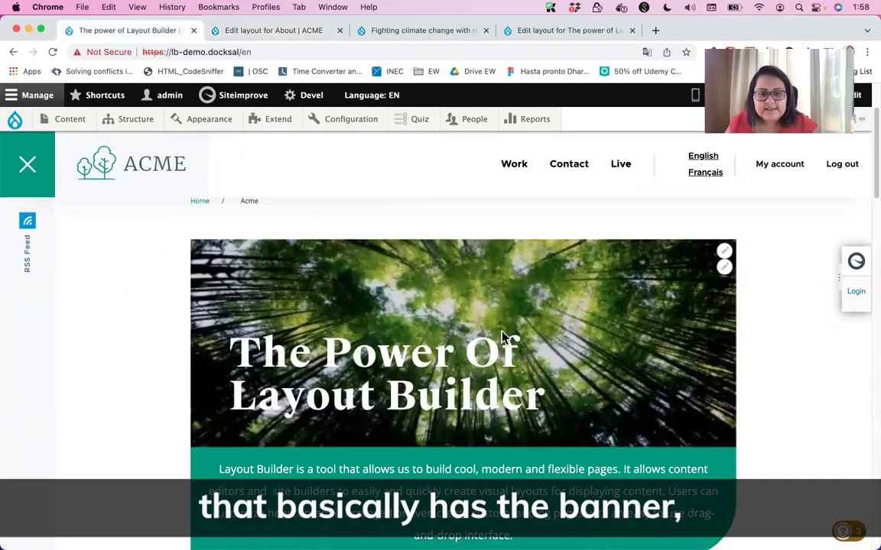
pyautogui.scroll(-3, 459, 344)
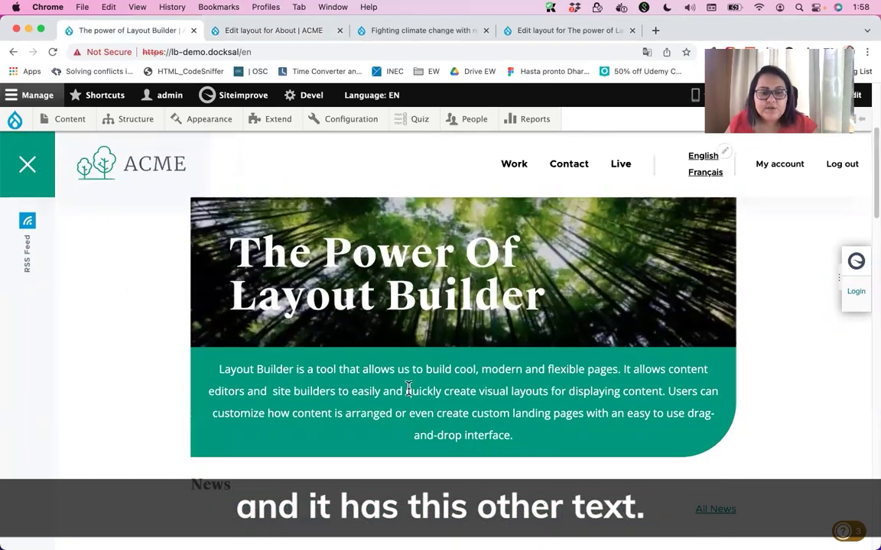
pyautogui.hotkey('ctrl', 'Tab')
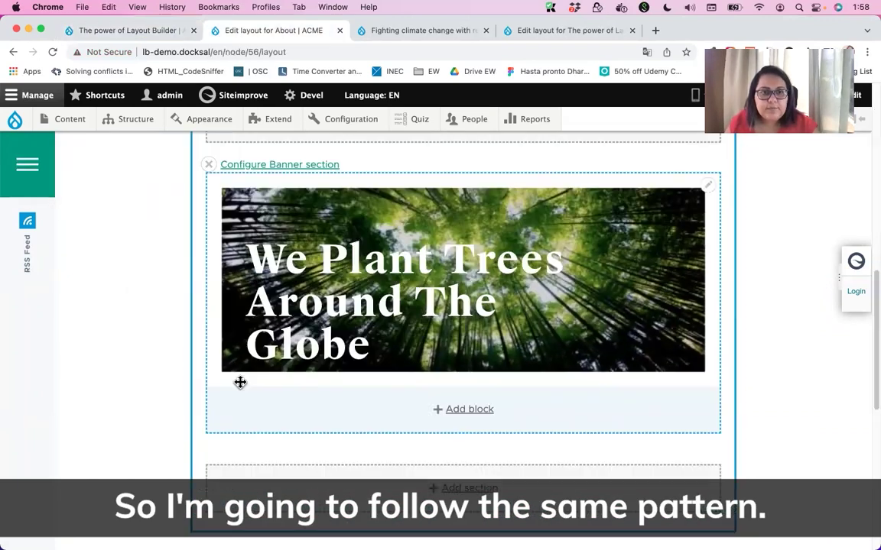
pyautogui.click(466, 411)
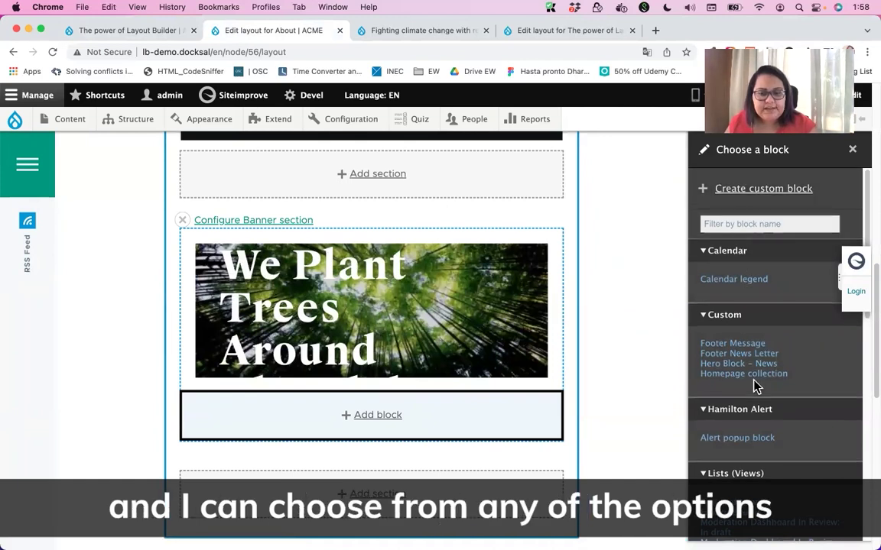
pyautogui.scroll(-3, 754, 386)
pyautogui.scroll(3, 754, 382)
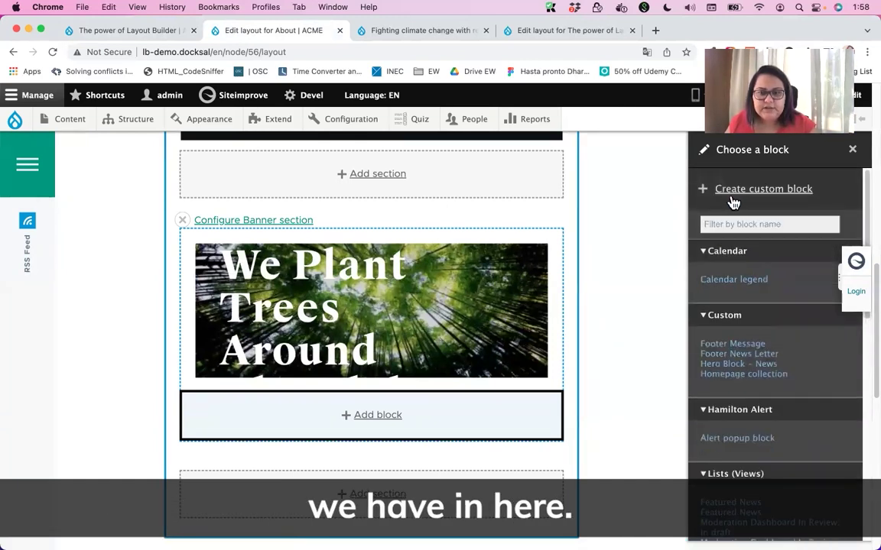
pyautogui.click(777, 194)
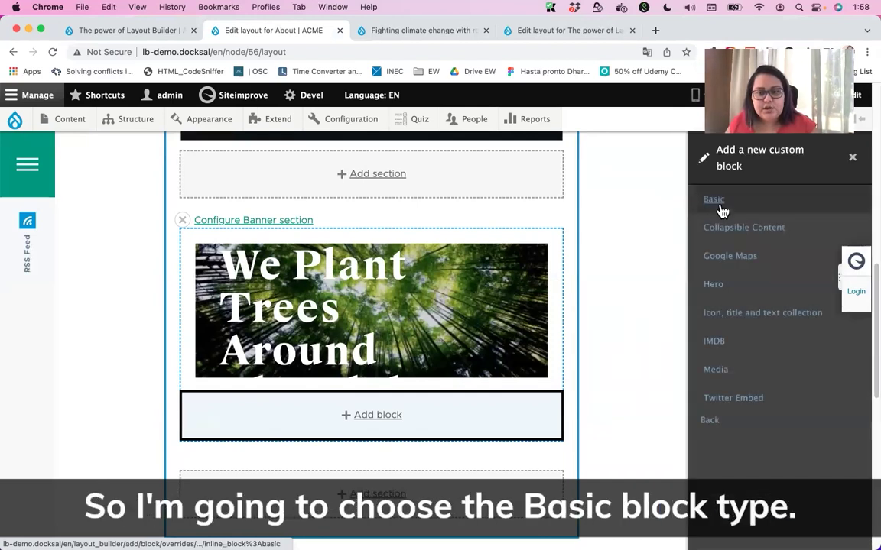
pyautogui.click(714, 200)
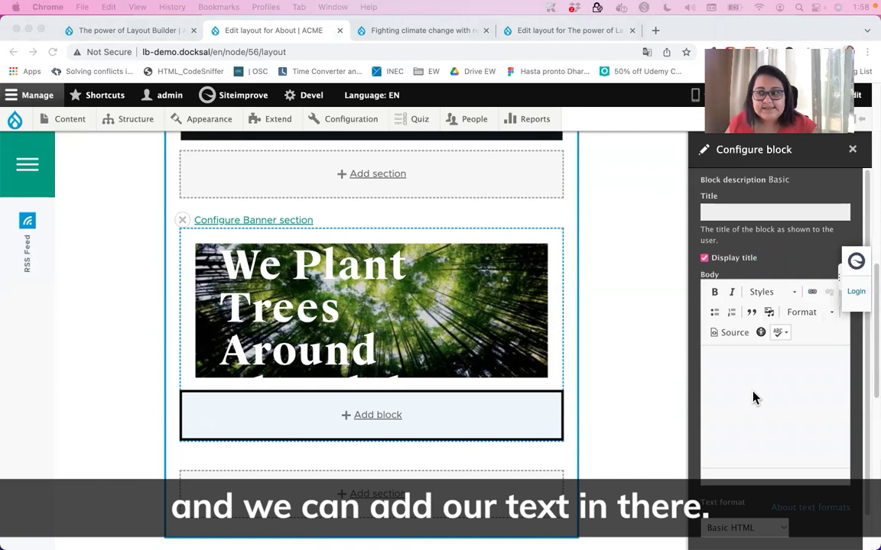
# Paste the copied ACME description about minimizing climate change effects by planting trees into the Basic block's body.
pyautogui.click(755, 386)
pyautogui.doubleClick(709, 274)
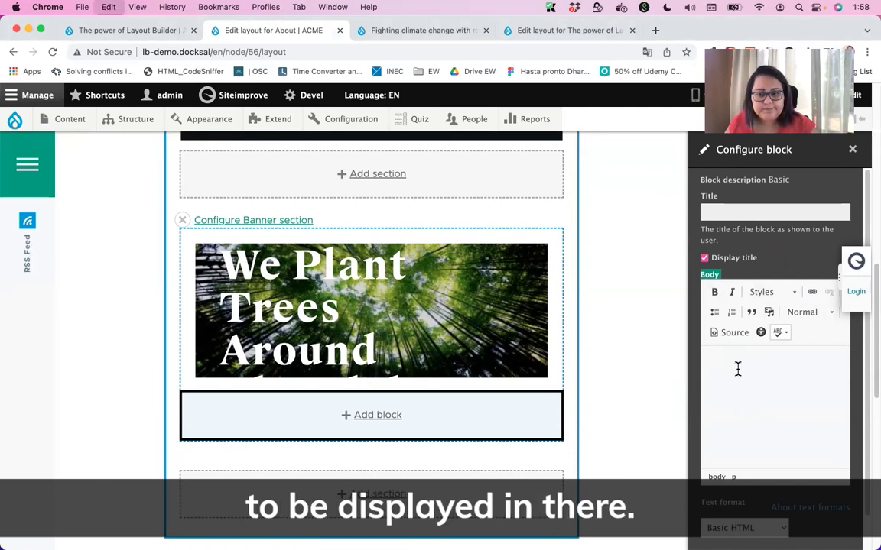
pyautogui.press('super+v')
pyautogui.scroll(-1, 755, 434)
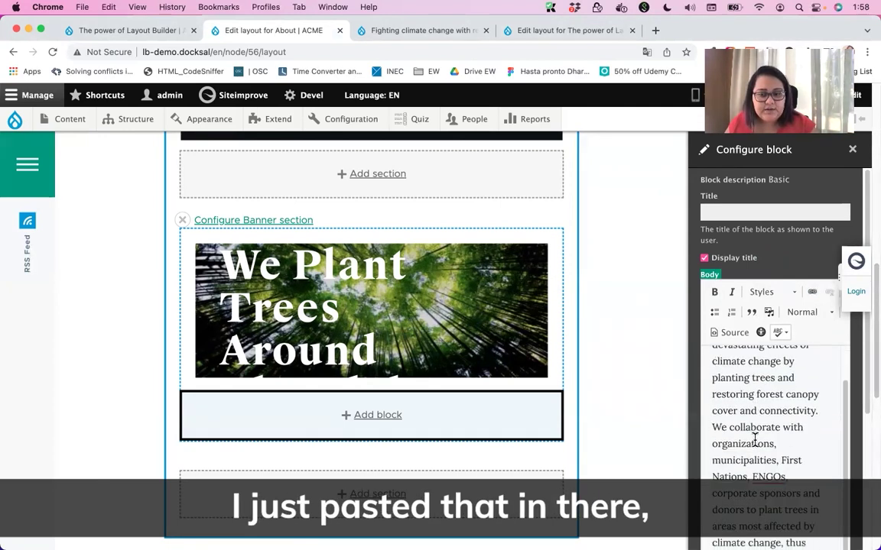
pyautogui.scroll(2, 750, 430)
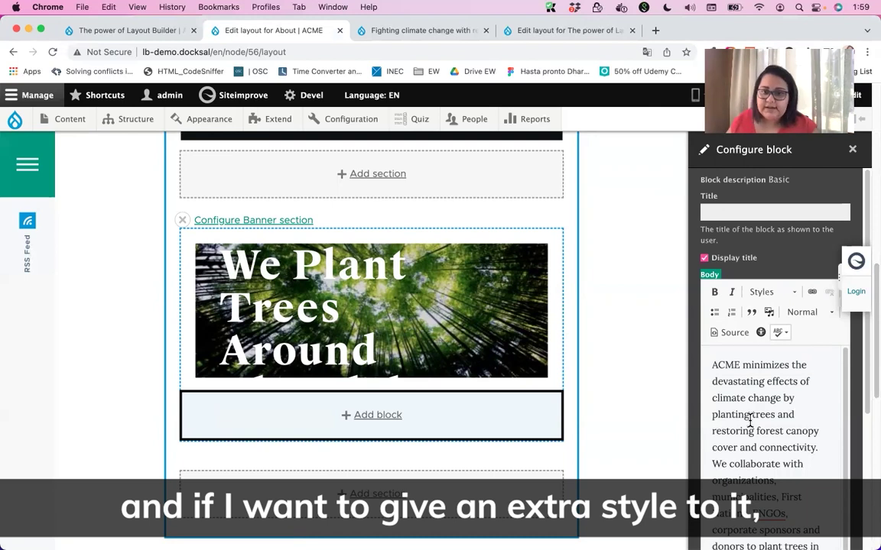
# Apply the Background green style to the whole ACME description in the Basic block's body.
pyautogui.tripleClick(746, 365)
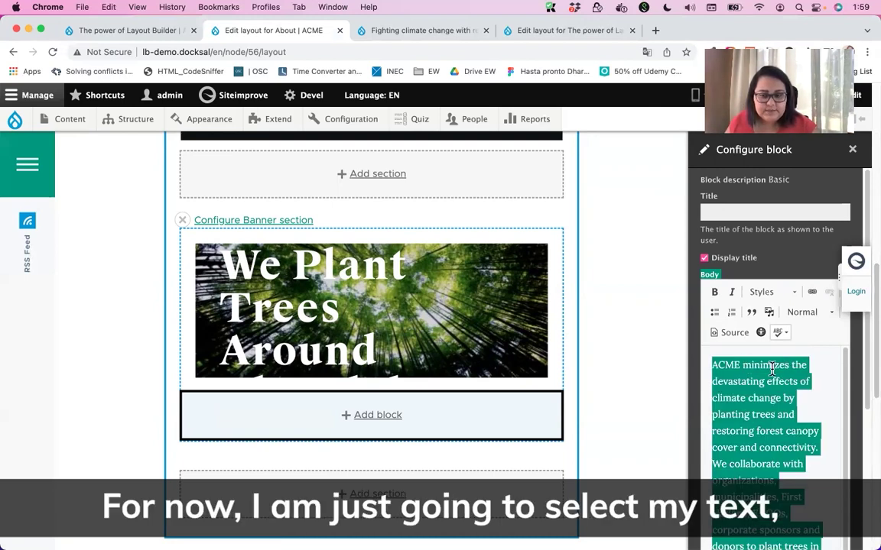
pyautogui.click(785, 295)
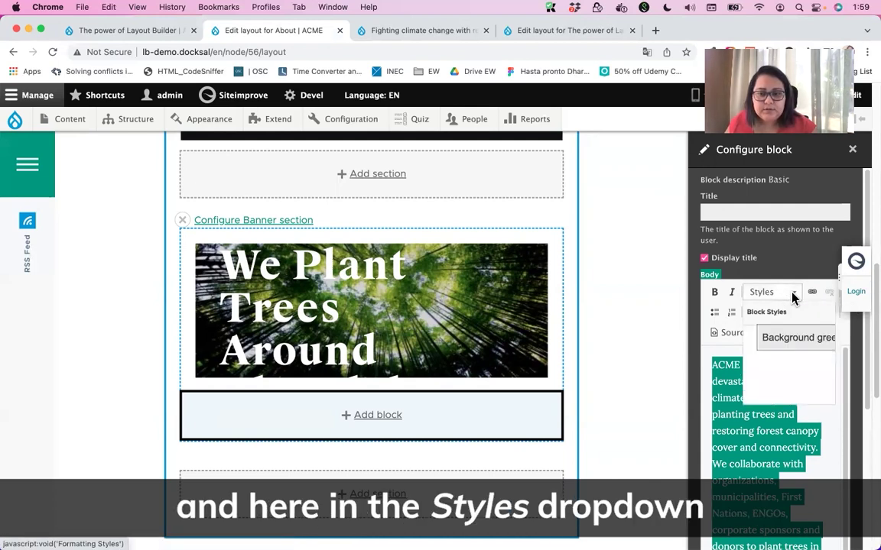
pyautogui.click(792, 344)
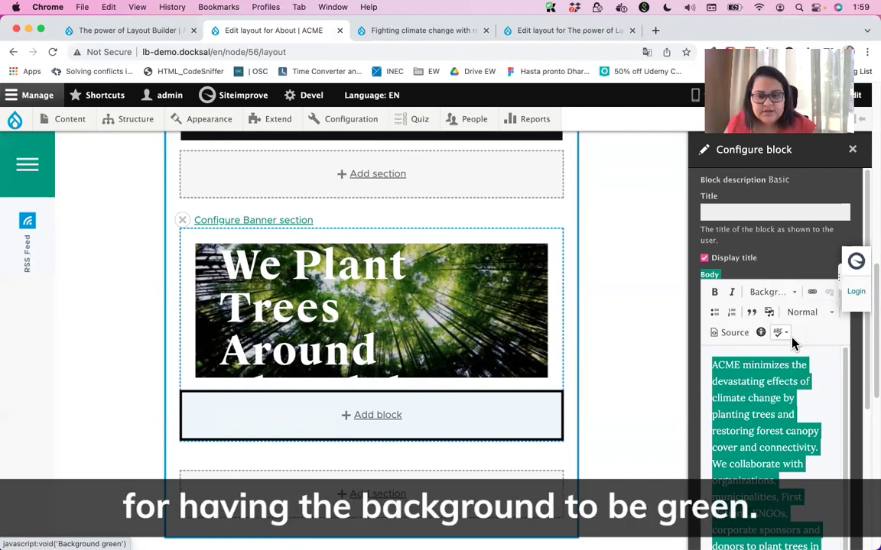
pyautogui.click(767, 403)
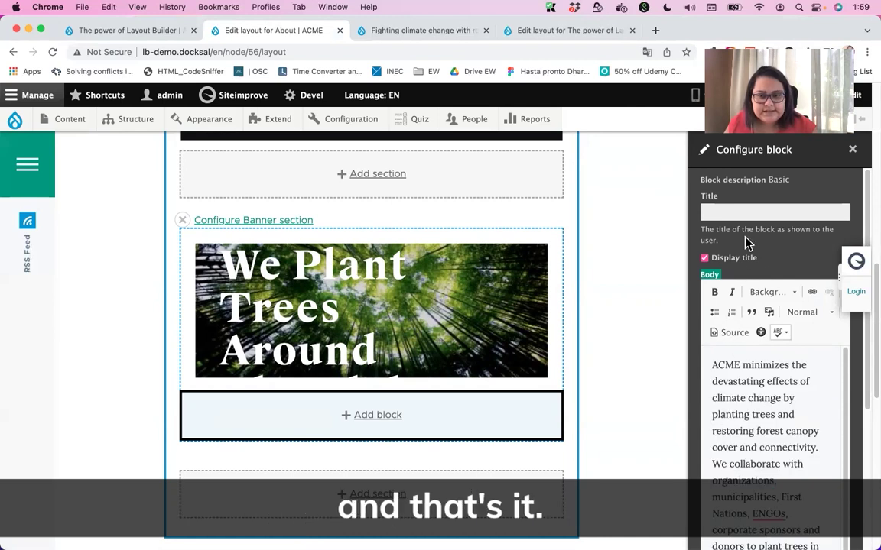
# Title the Basic block "About acme" and add it below the hero banner.
pyautogui.click(753, 214)
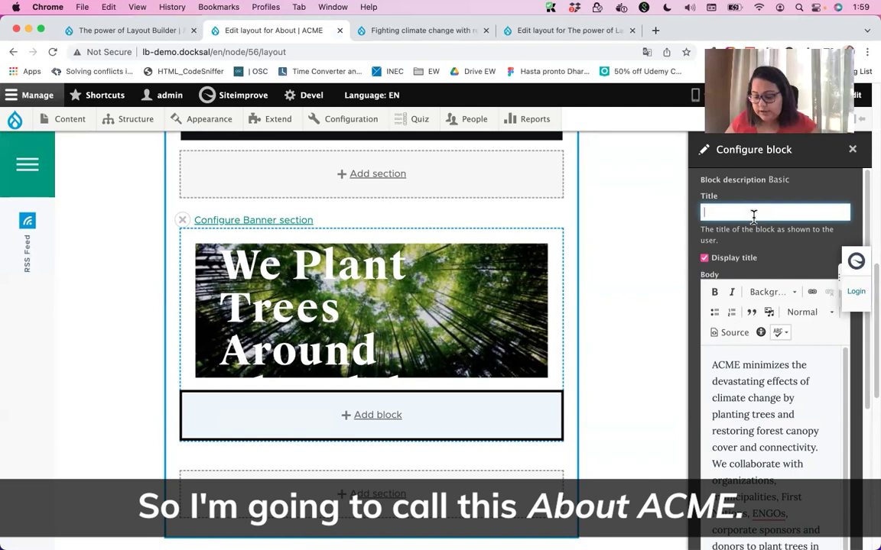
pyautogui.write('Abouyt')
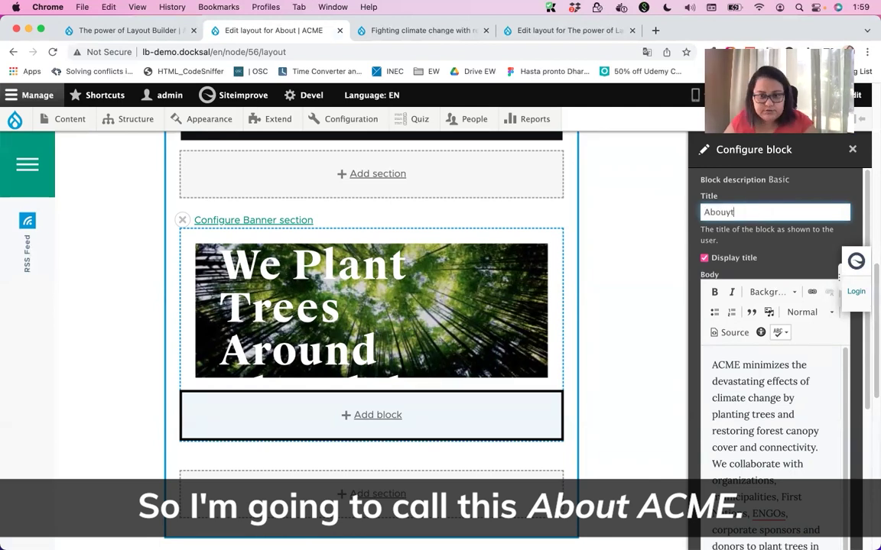
pyautogui.press('BackSpace')
pyautogui.press('BackSpace')
pyautogui.write('t')
pyautogui.scroll(-5, 783, 534)
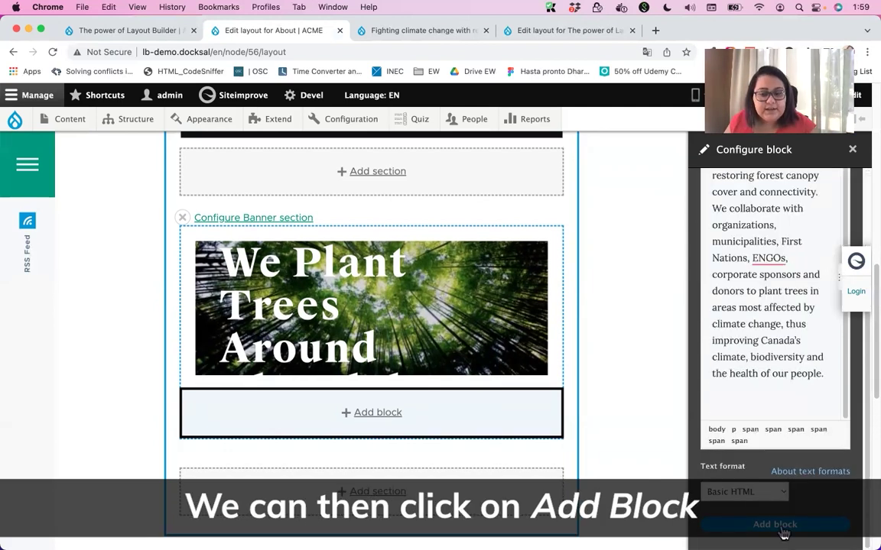
pyautogui.click(783, 526)
pyautogui.scroll(-2, 355, 351)
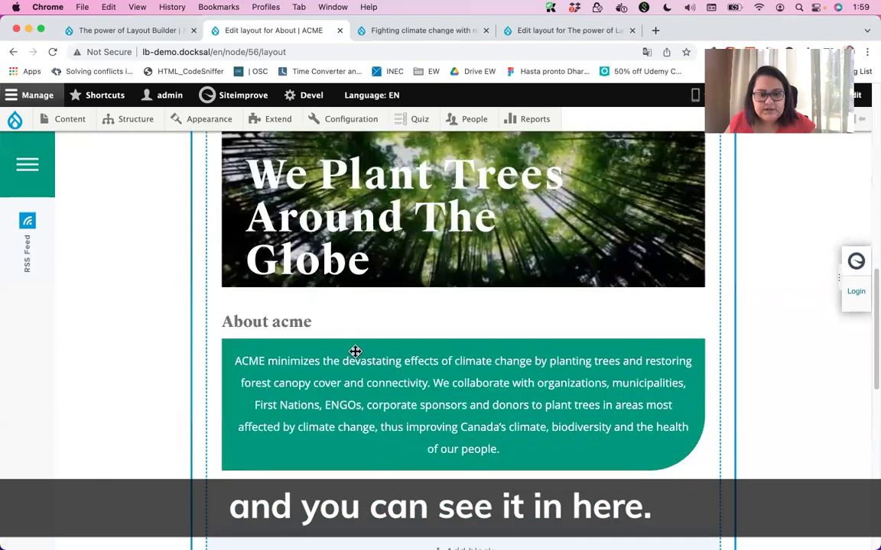
# Reconfigure the About acme block so its title is not displayed, and update it.
pyautogui.scroll(1, 303, 330)
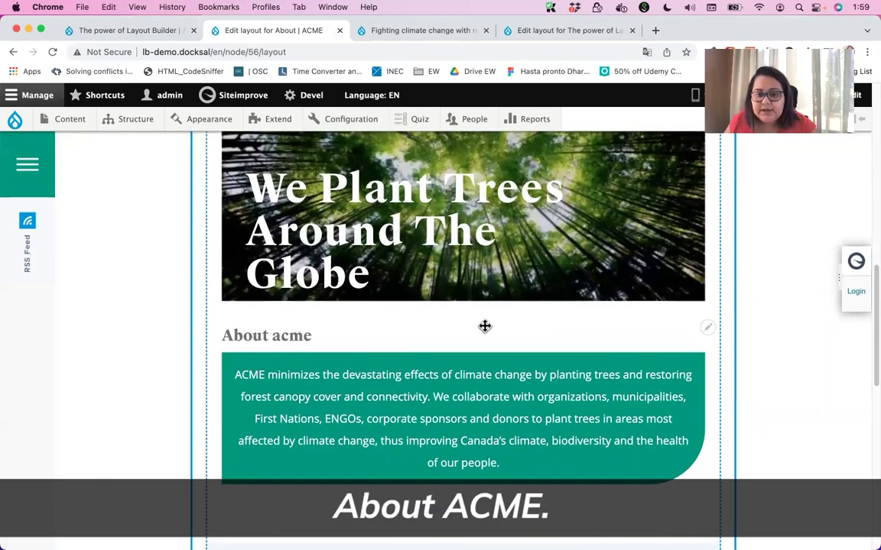
pyautogui.click(708, 330)
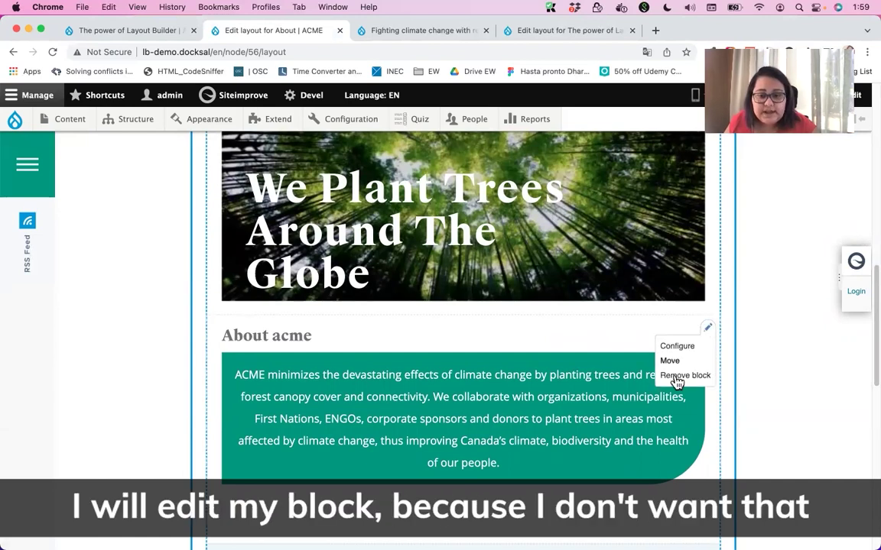
pyautogui.click(683, 351)
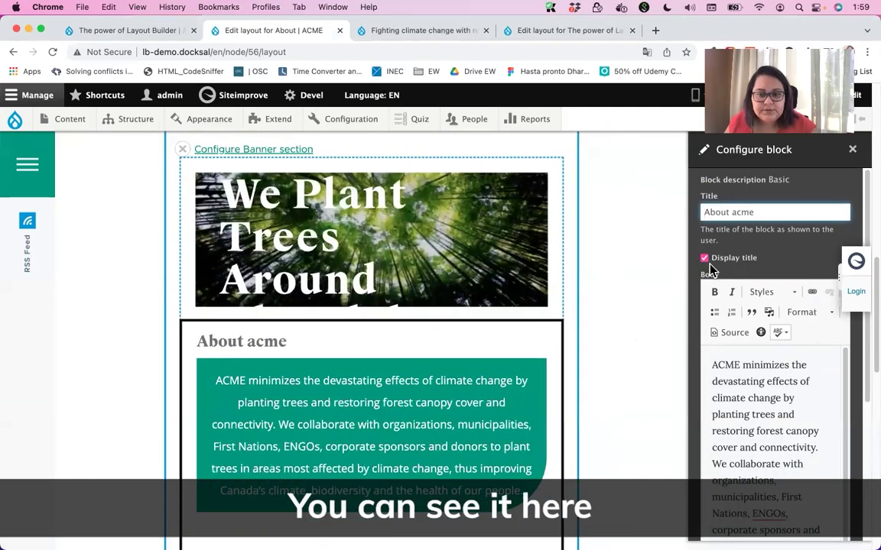
pyautogui.click(736, 258)
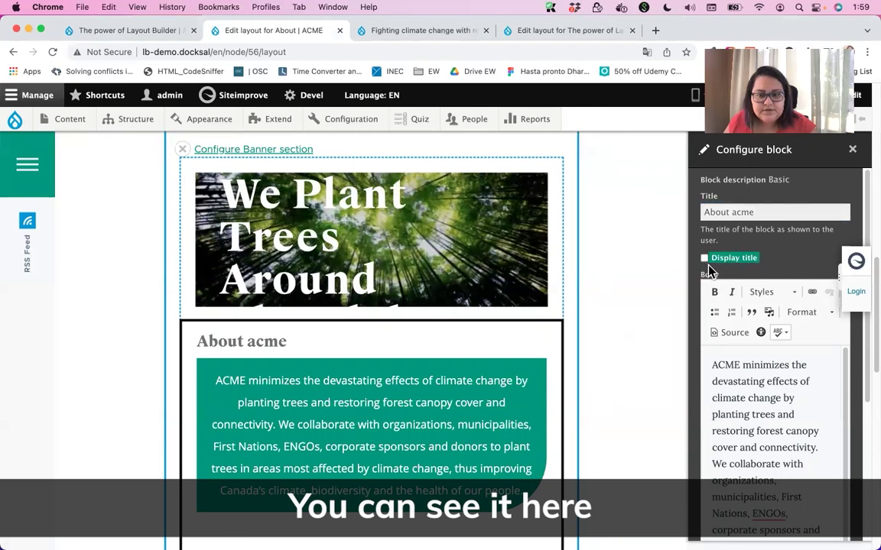
pyautogui.scroll(-1, 730, 478)
pyautogui.scroll(-5, 730, 477)
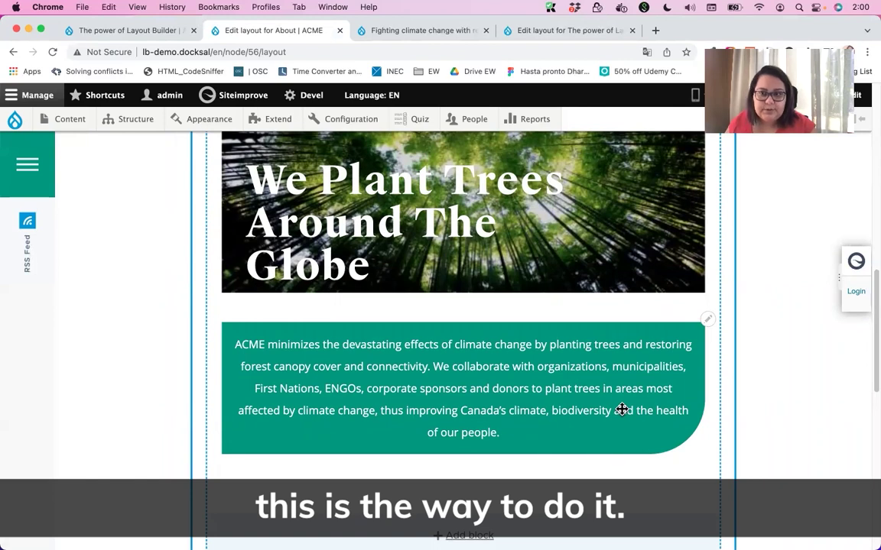
# Add the second Featured News list view below the green text block, overriding its title with "Featured News".
pyautogui.scroll(-3, 535, 444)
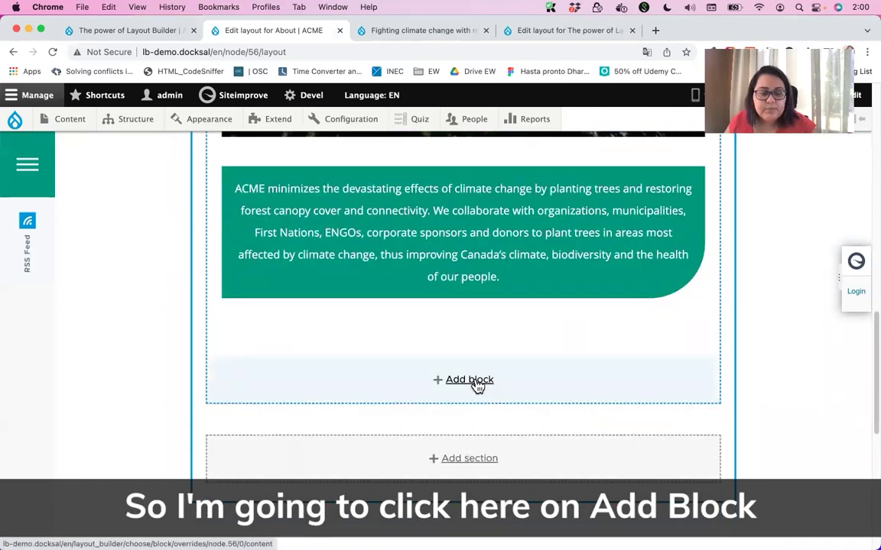
pyautogui.click(475, 386)
pyautogui.scroll(-5, 765, 360)
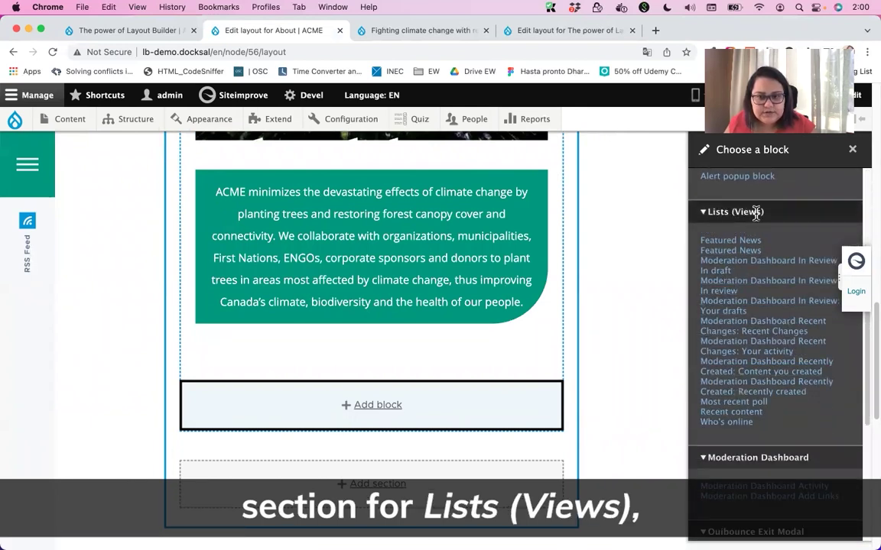
pyautogui.click(730, 252)
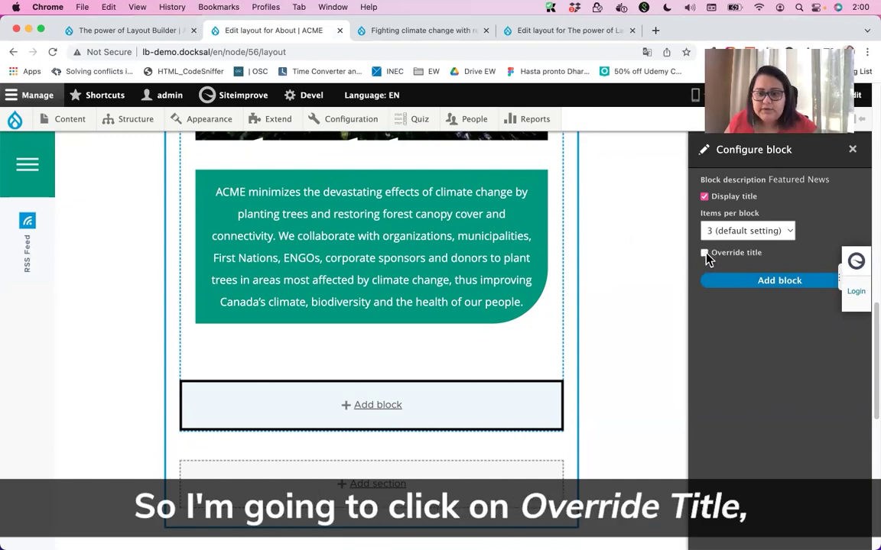
pyautogui.click(704, 253)
pyautogui.doubleClick(734, 297)
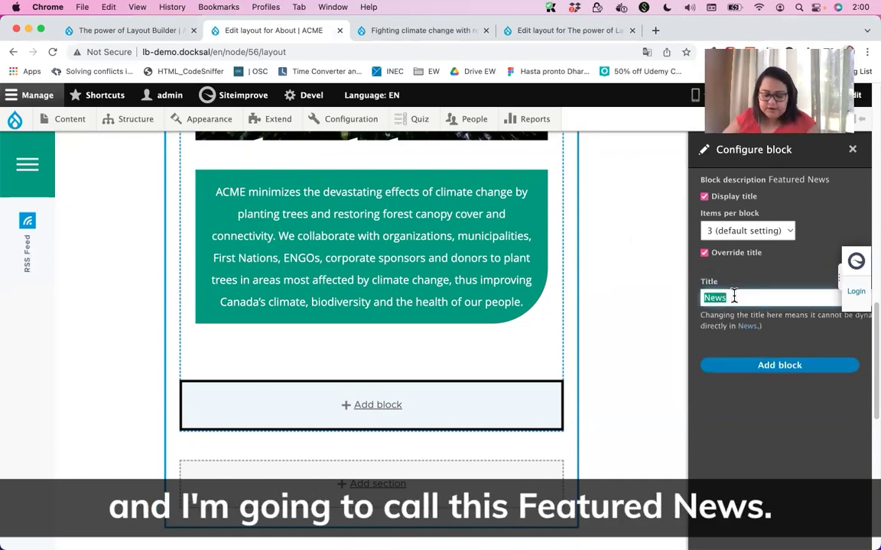
pyautogui.write('Featured News')
pyautogui.click(765, 367)
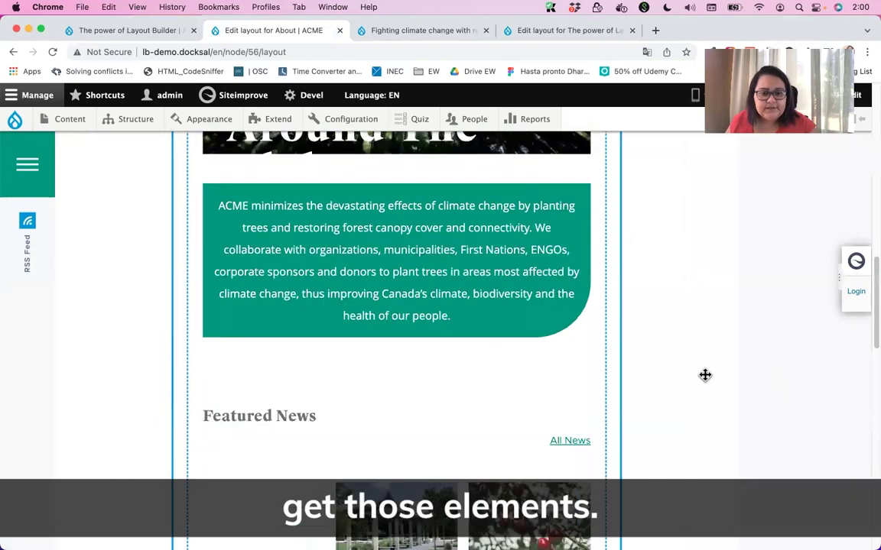
# Review the Featured News block's heading, article images, dates and titles down to the end of the layout.
pyautogui.scroll(-3, 255, 241)
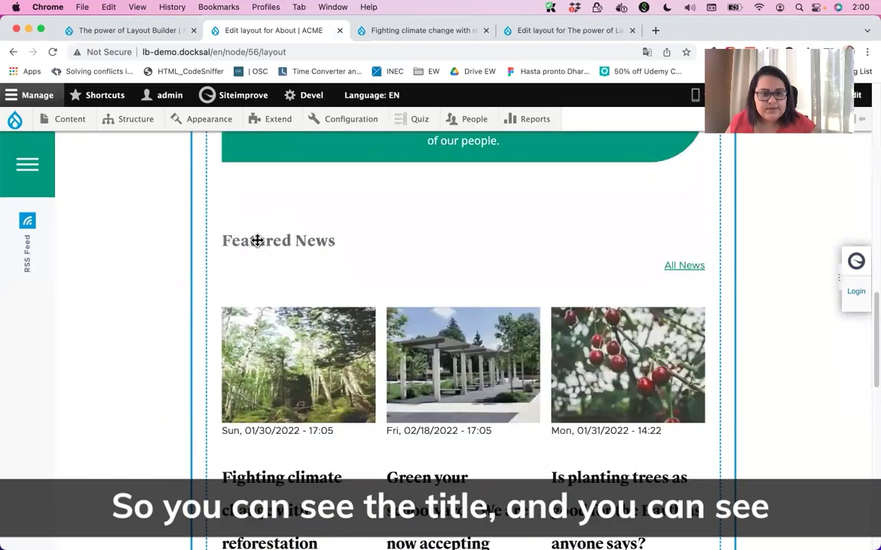
pyautogui.scroll(-1, 274, 345)
pyautogui.scroll(-3, 275, 345)
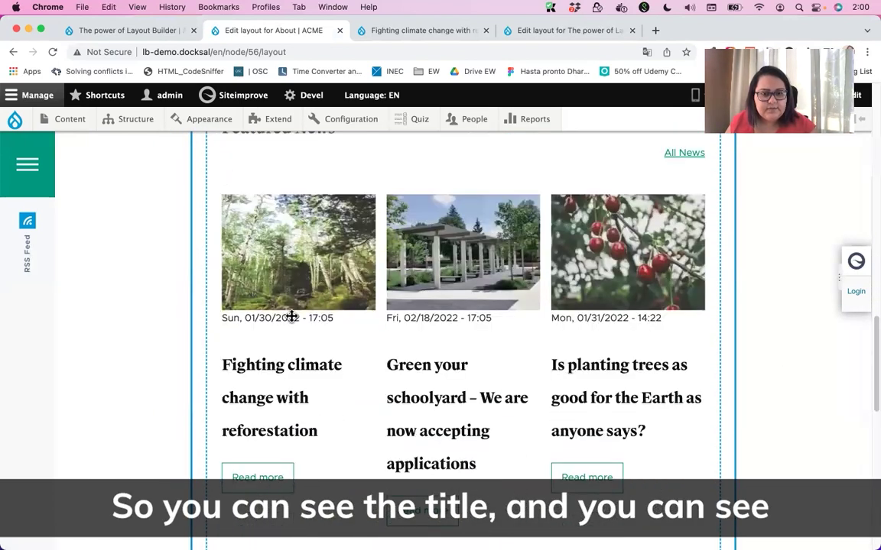
pyautogui.scroll(-1, 772, 344)
pyautogui.scroll(-3, 772, 344)
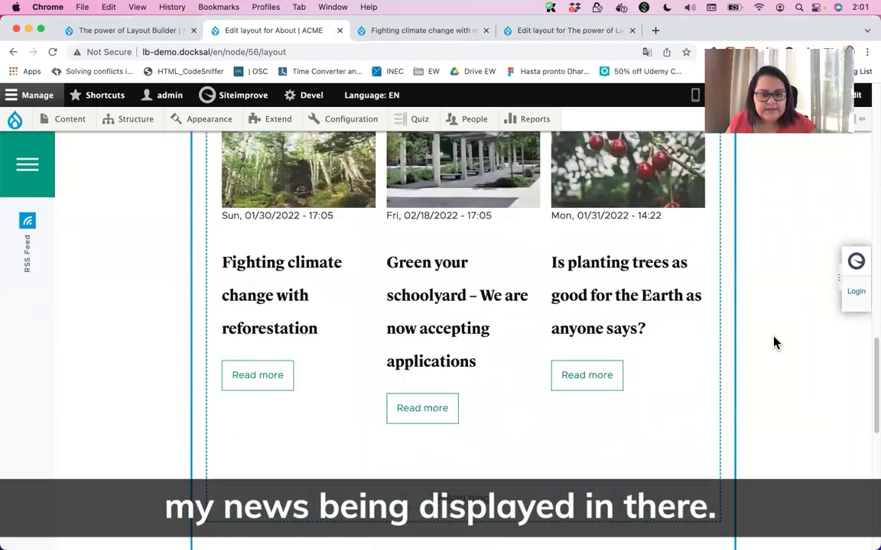
pyautogui.scroll(-1, 773, 344)
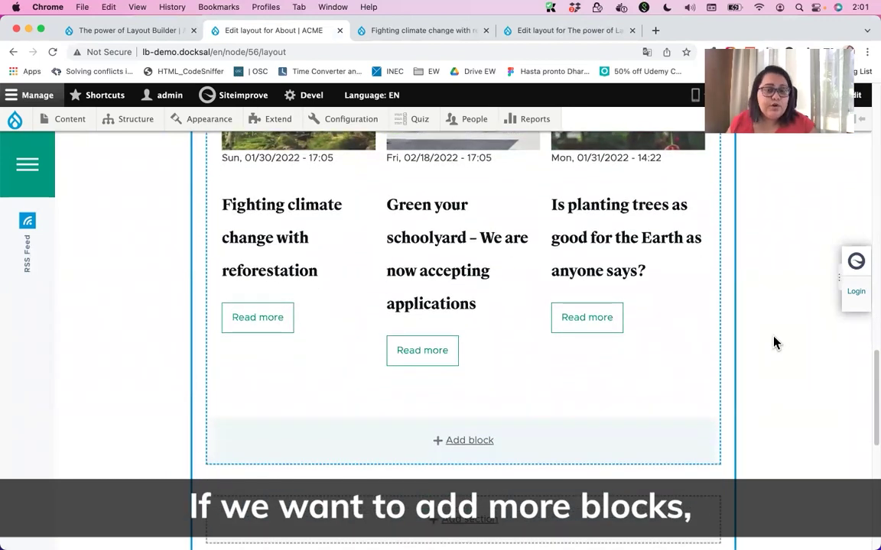
pyautogui.scroll(-2, 762, 344)
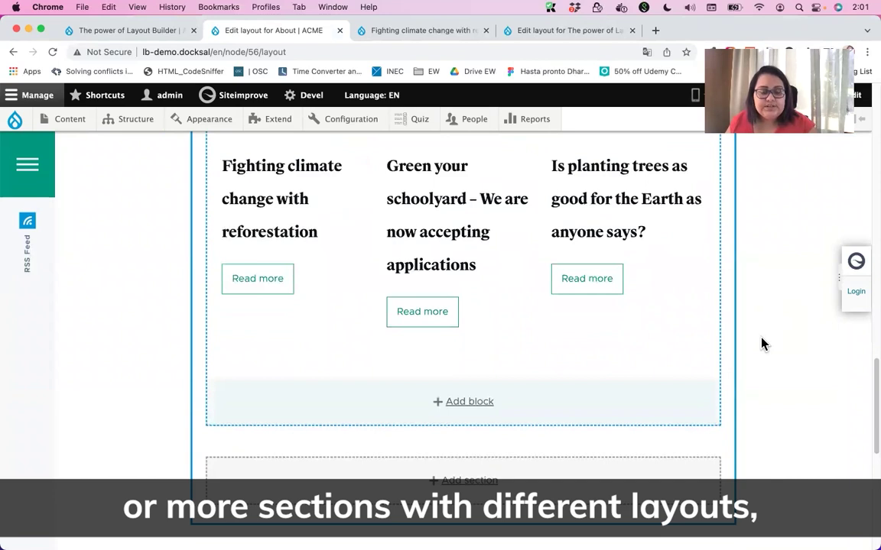
pyautogui.scroll(-3, 757, 345)
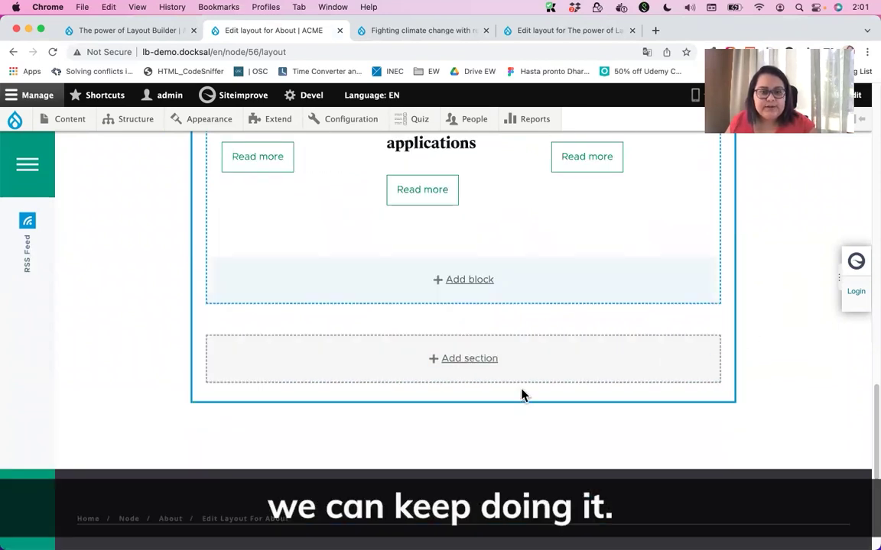
# Add a two-column section below the Banner section with 33%/67% column widths and no administrative label.
pyautogui.click(464, 364)
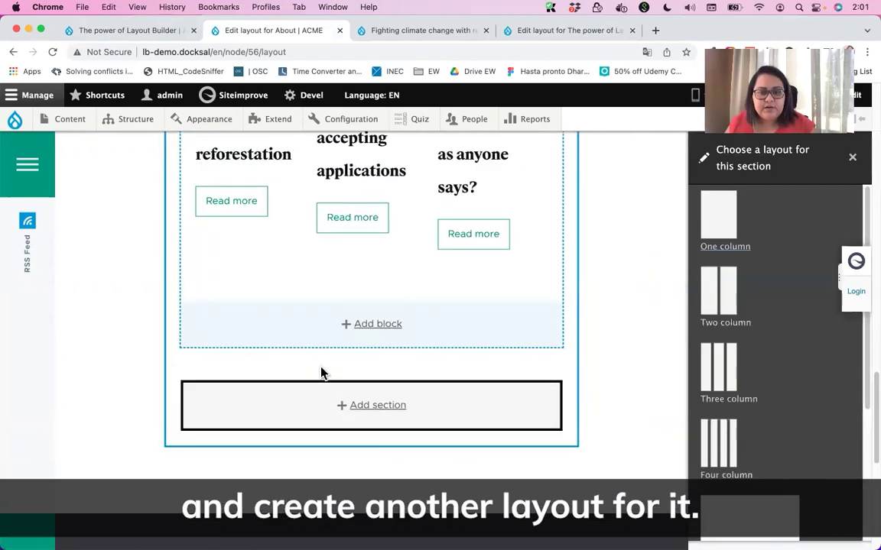
pyautogui.scroll(-1, 417, 399)
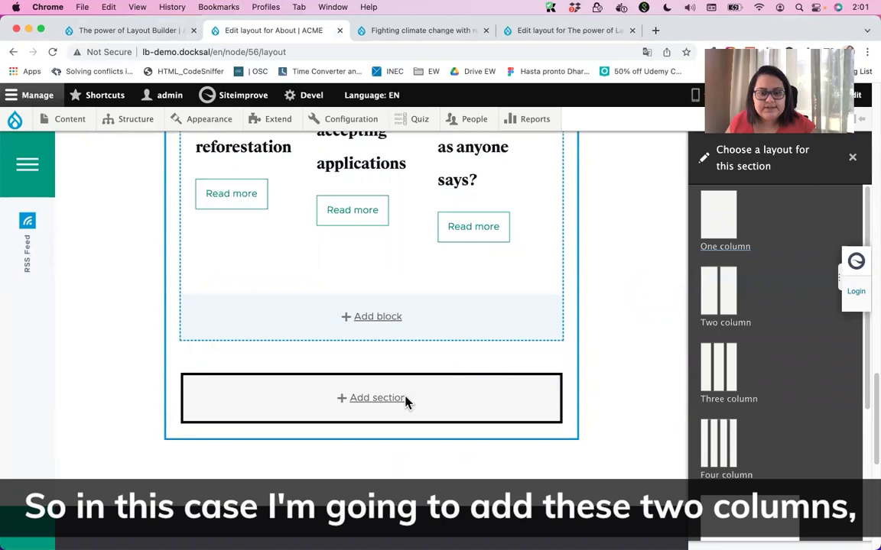
pyautogui.click(727, 310)
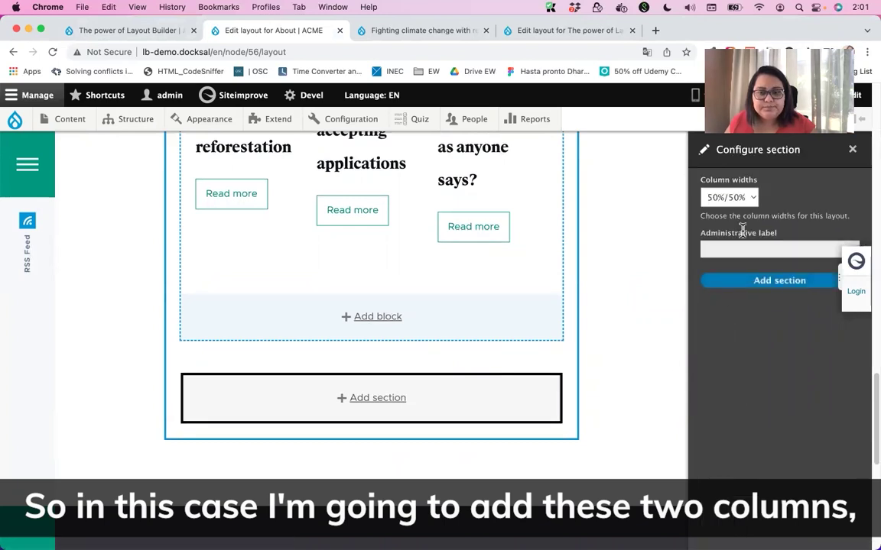
pyautogui.click(730, 198)
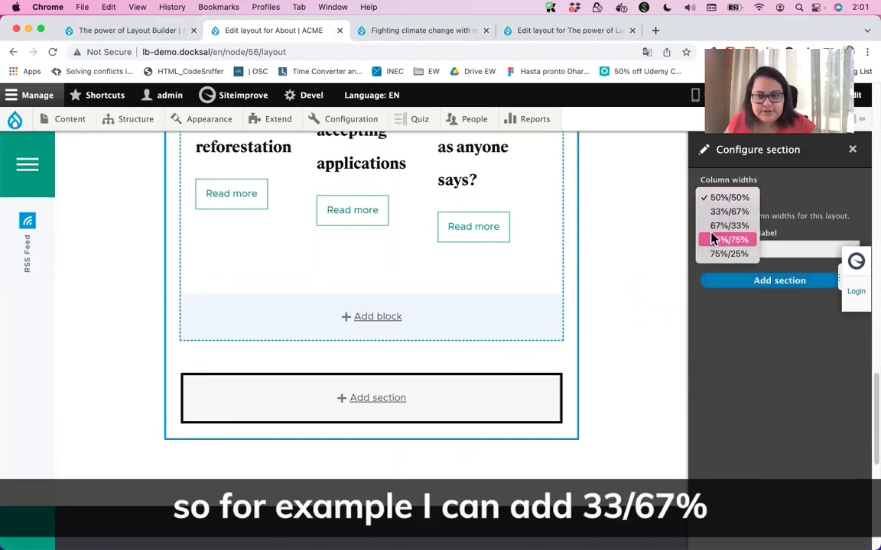
pyautogui.click(727, 212)
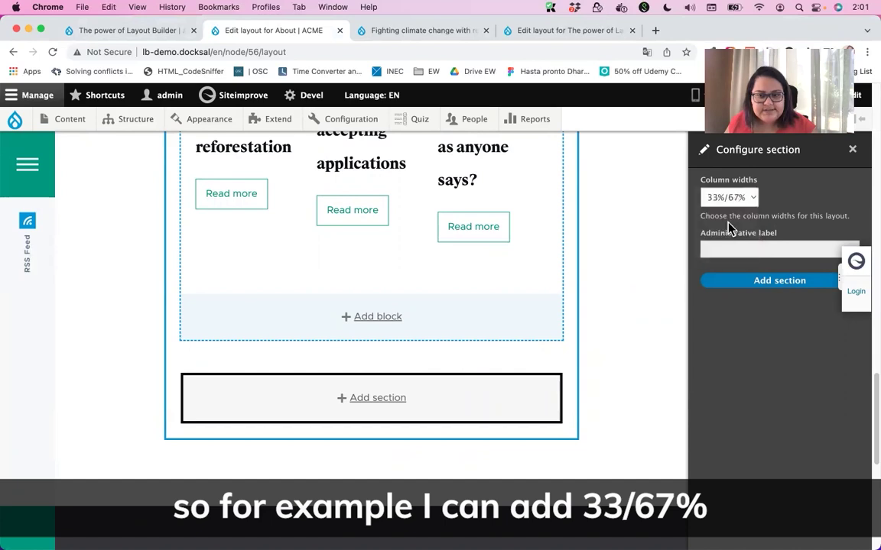
pyautogui.click(738, 250)
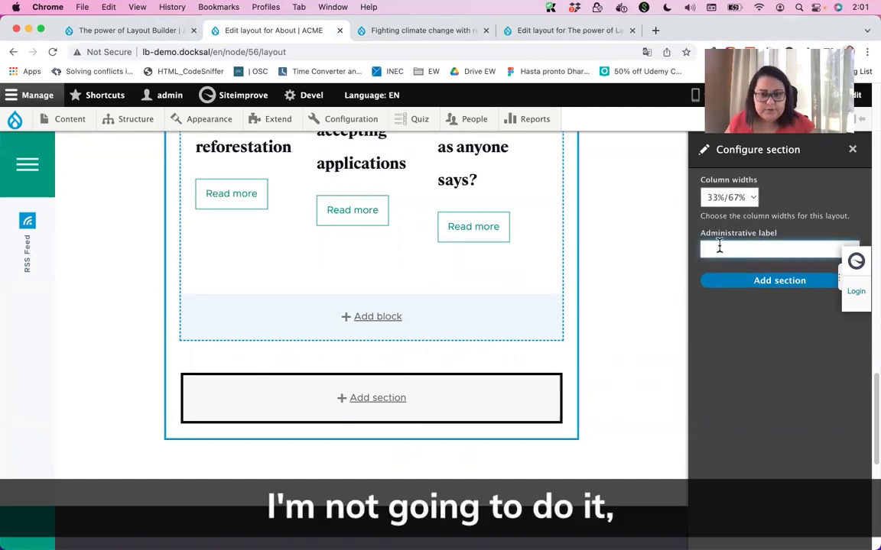
pyautogui.click(772, 287)
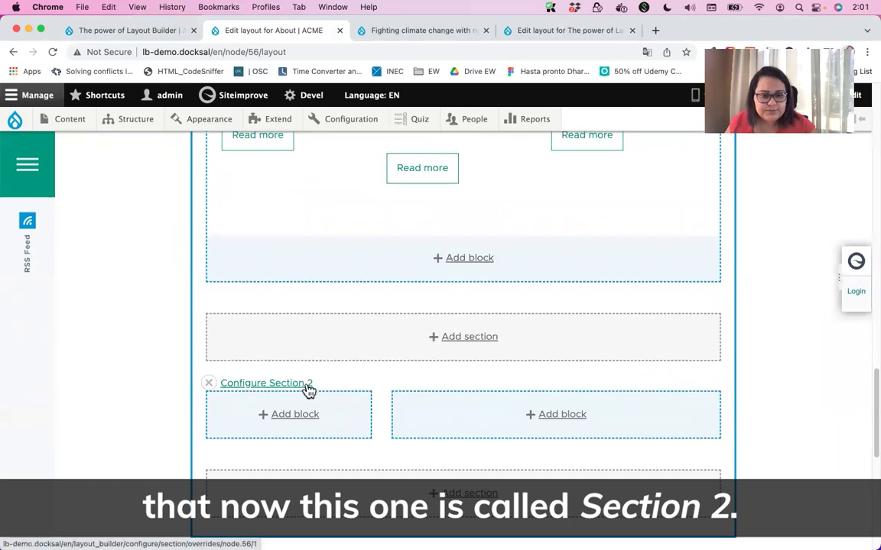
# Start a new custom Media block in the first column of Section 2.
pyautogui.scroll(-1, 290, 405)
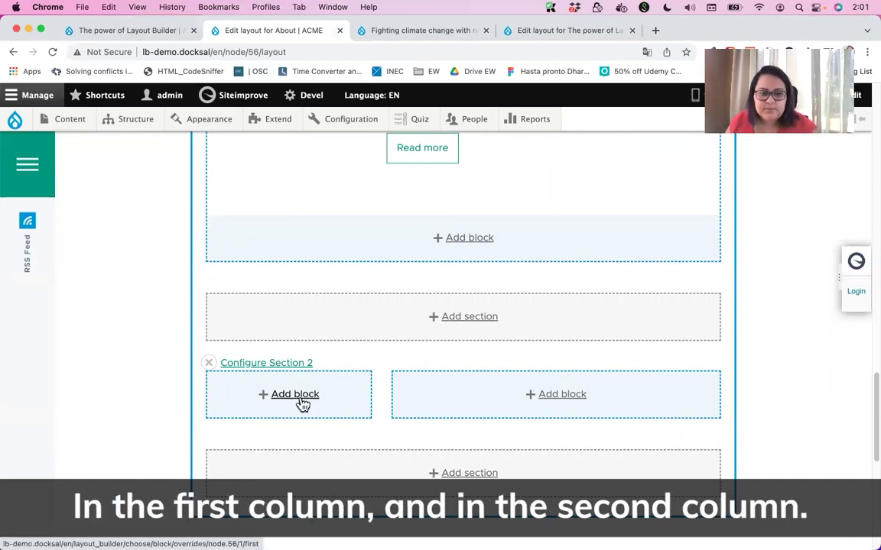
pyautogui.scroll(-1, 338, 391)
pyautogui.scroll(-1, 321, 378)
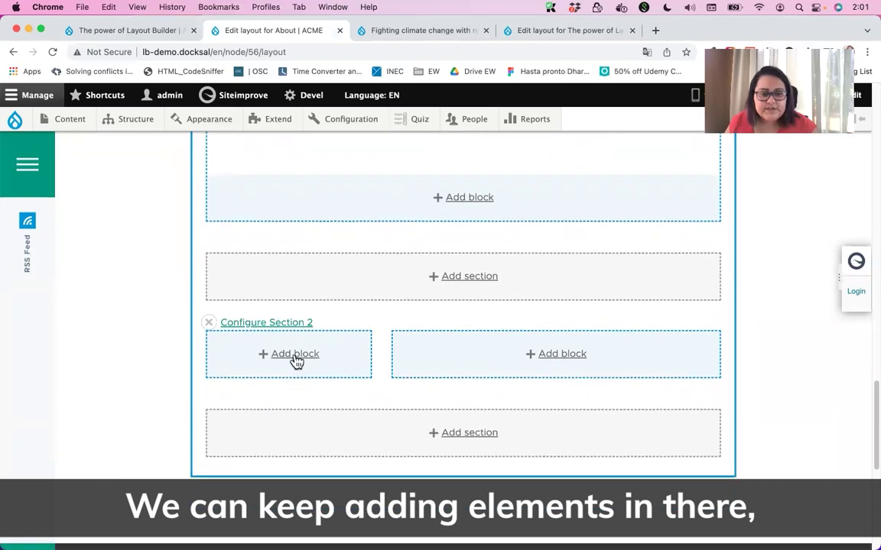
pyautogui.click(291, 355)
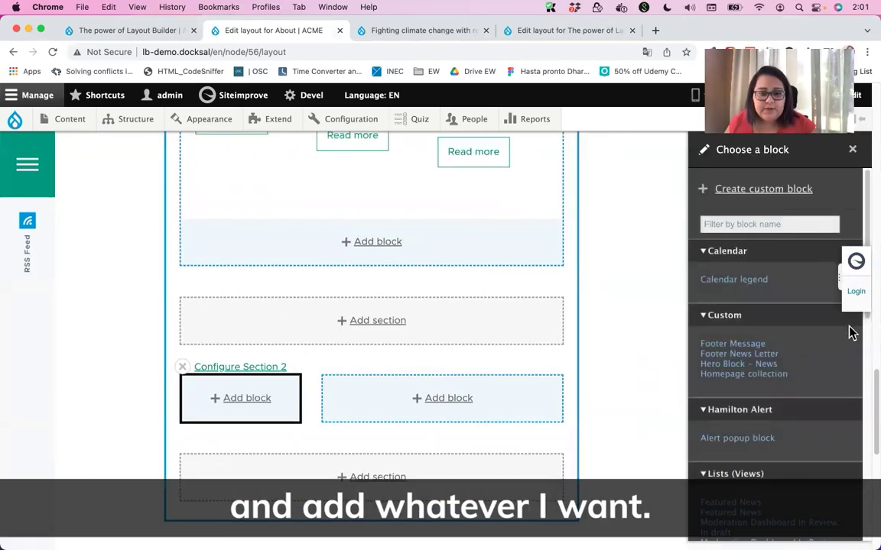
pyautogui.click(734, 191)
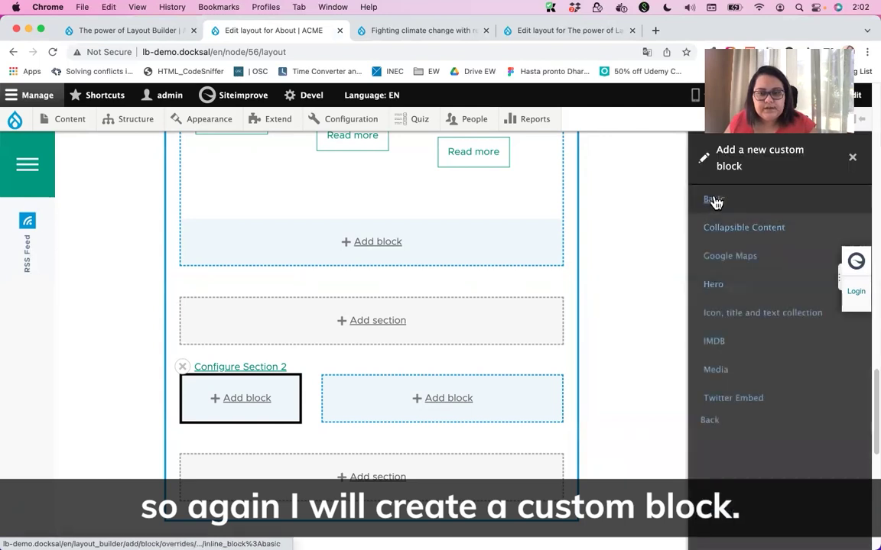
pyautogui.click(723, 370)
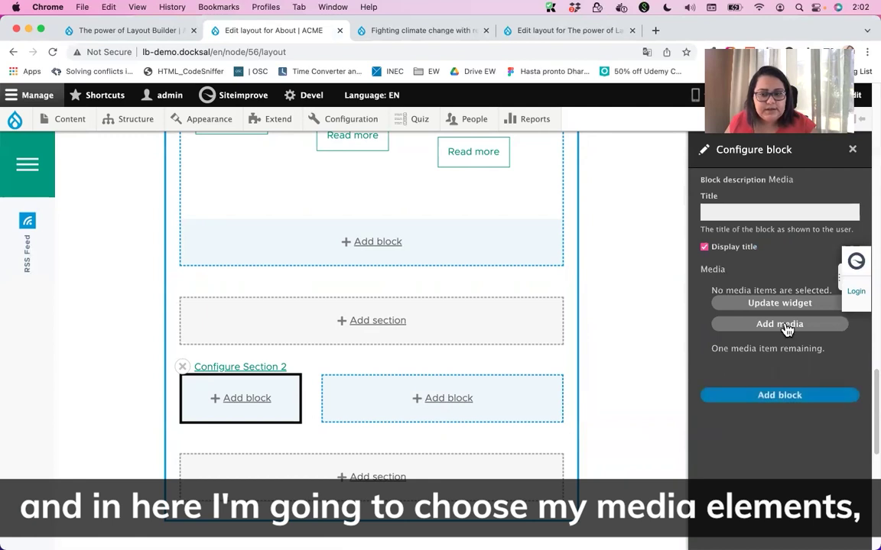
# Insert the tree-in-hand.jpeg image from the media library into the Media block.
pyautogui.click(787, 328)
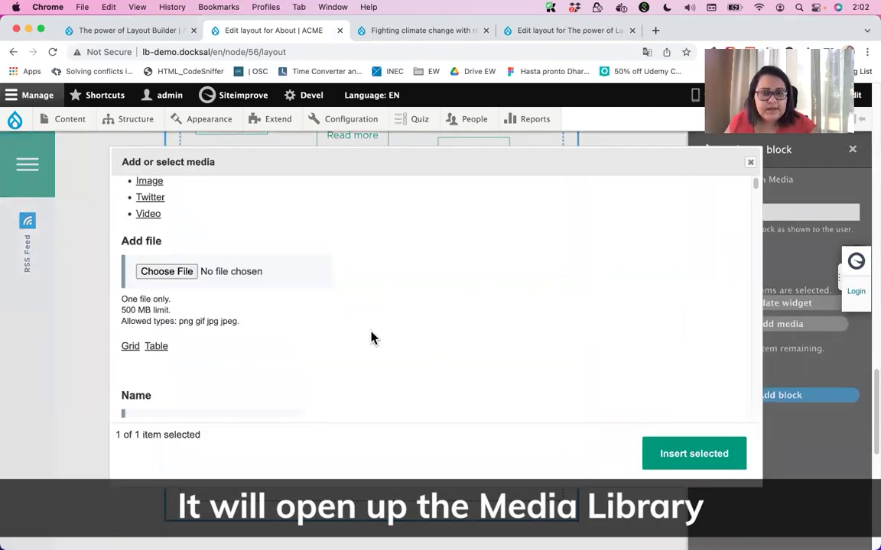
pyautogui.scroll(-10, 314, 350)
pyautogui.scroll(-4, 344, 333)
pyautogui.scroll(1, 230, 291)
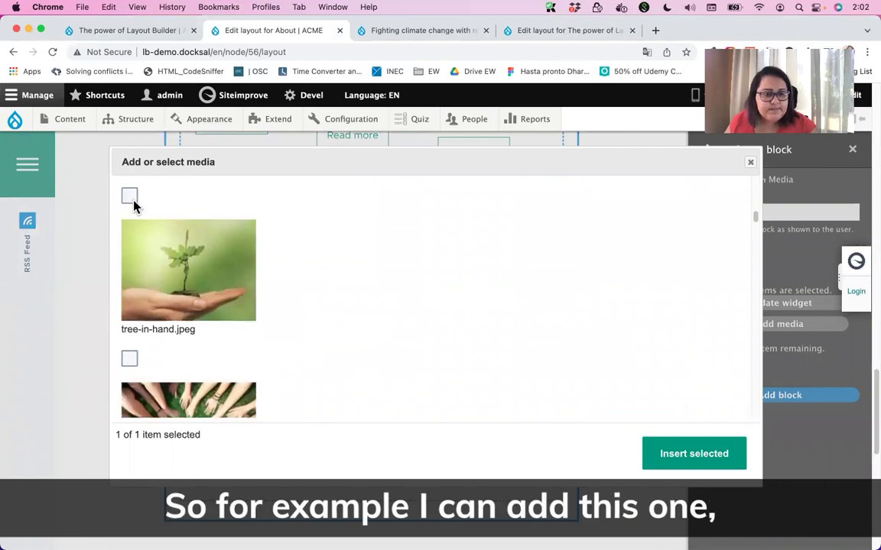
pyautogui.scroll(-1, 163, 286)
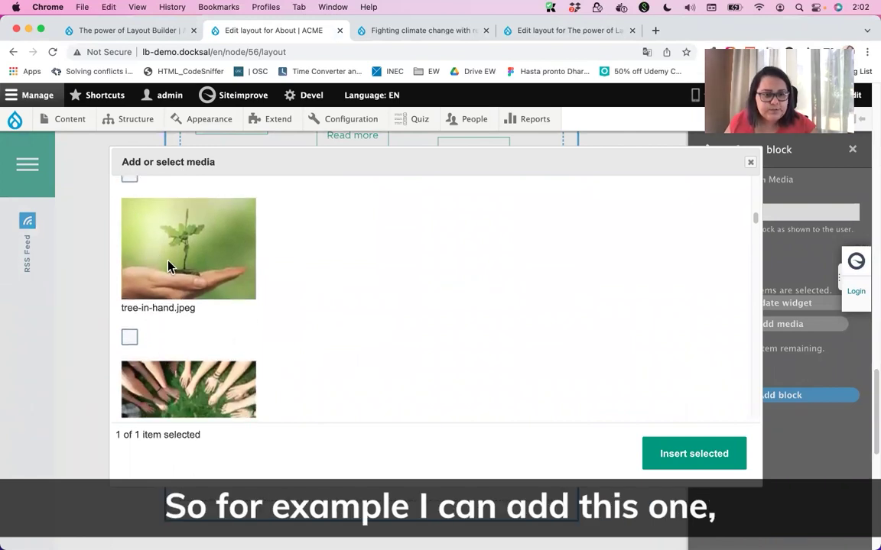
pyautogui.scroll(4, 152, 240)
pyautogui.click(129, 259)
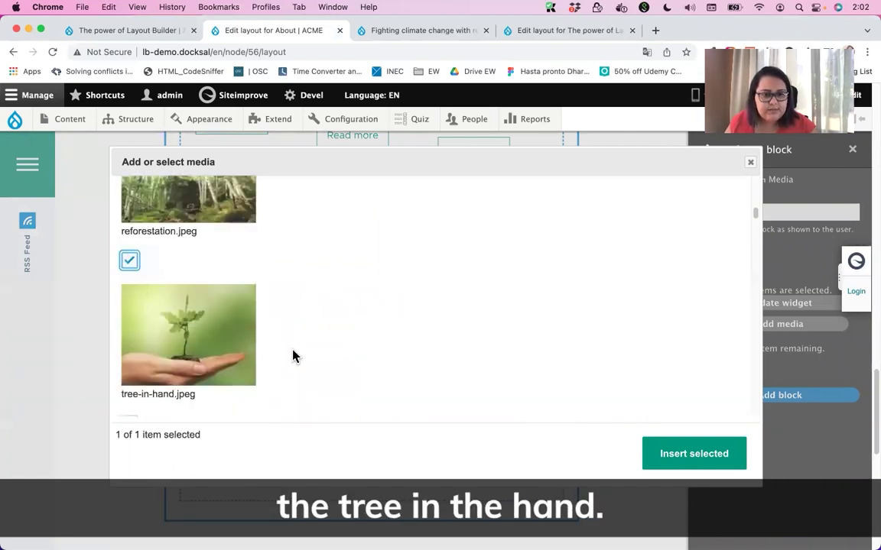
pyautogui.click(690, 459)
# Title the media block "Tree in hand" and add it to the layout.
pyautogui.click(757, 213)
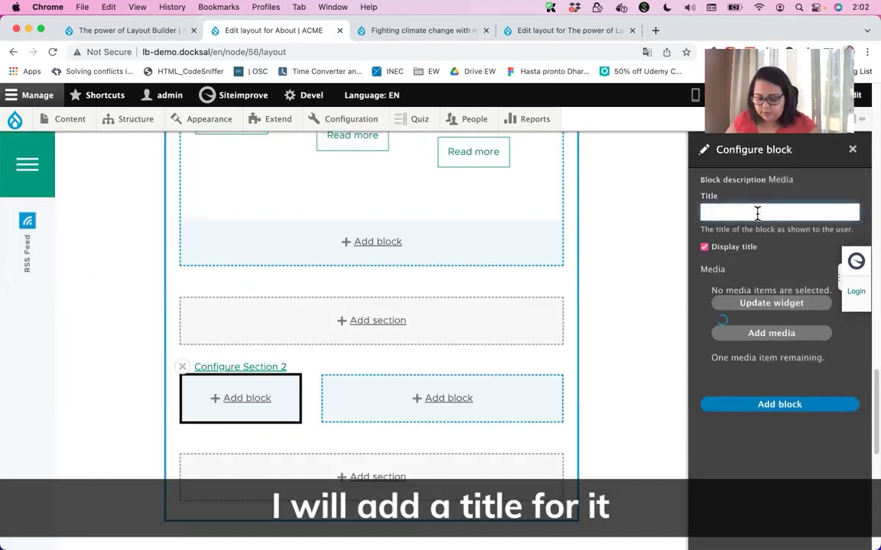
pyautogui.write('Tree in hand')
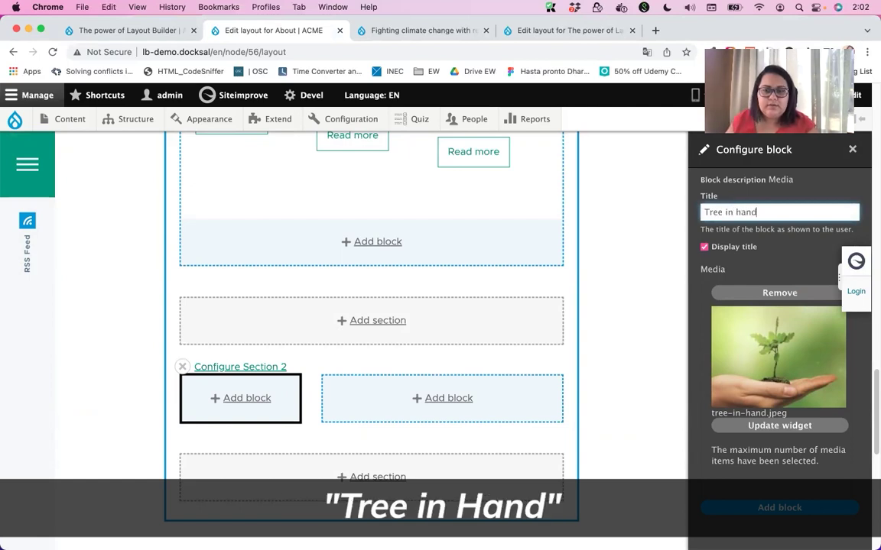
pyautogui.click(786, 516)
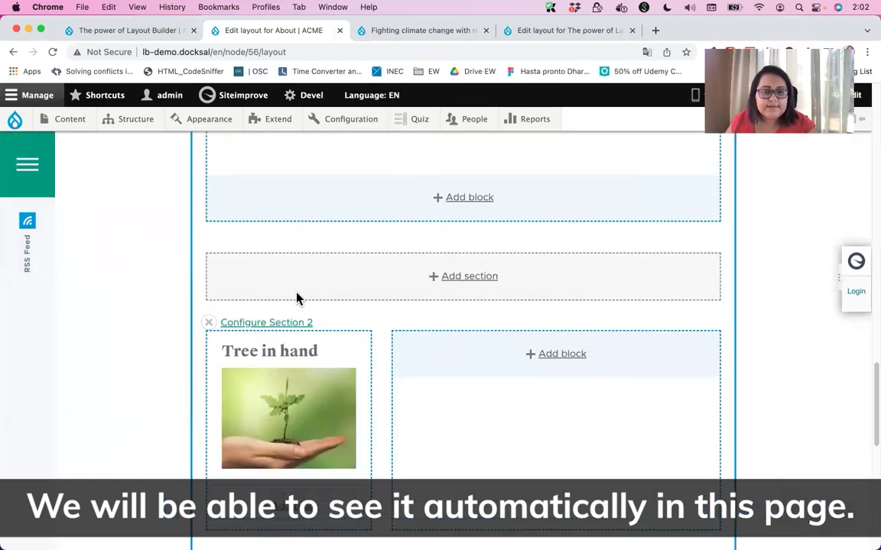
# Create a custom Basic block in Section 2's second column and paste the copied community text into its body.
pyautogui.scroll(-1, 566, 399)
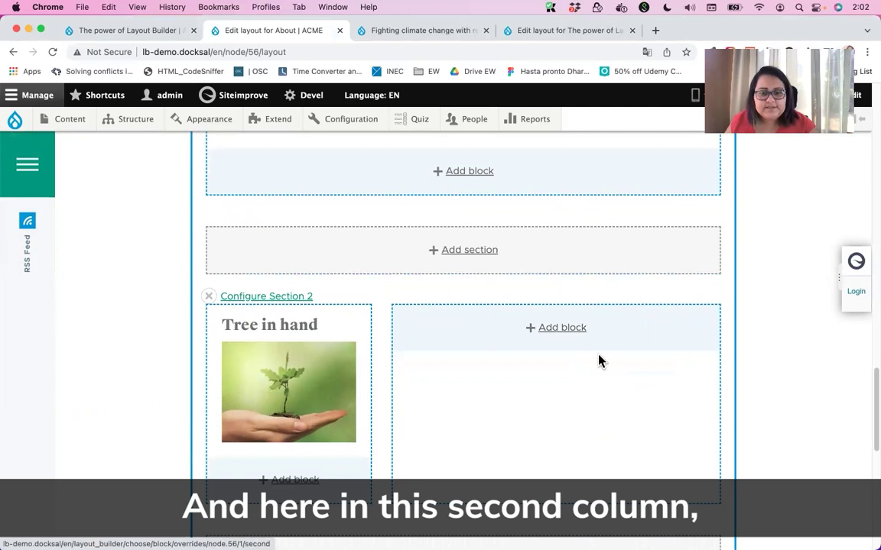
pyautogui.click(555, 333)
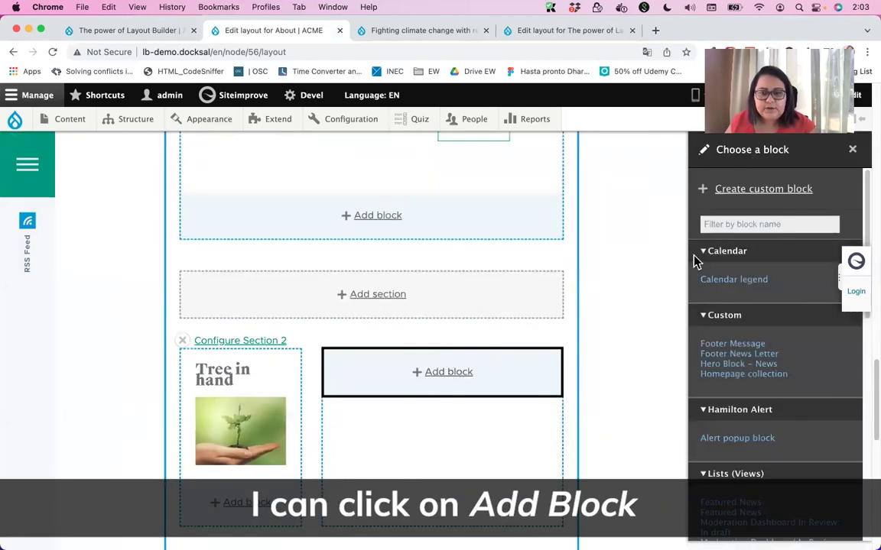
pyautogui.click(764, 191)
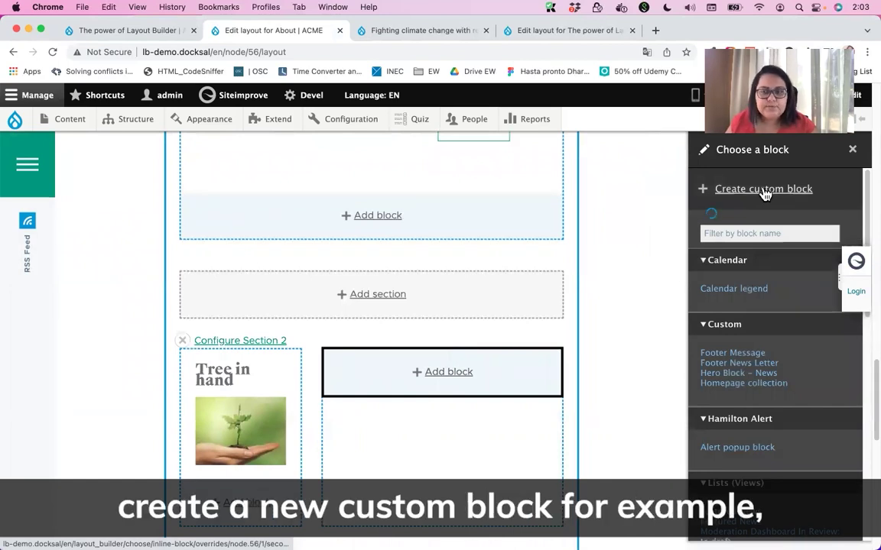
pyautogui.click(719, 200)
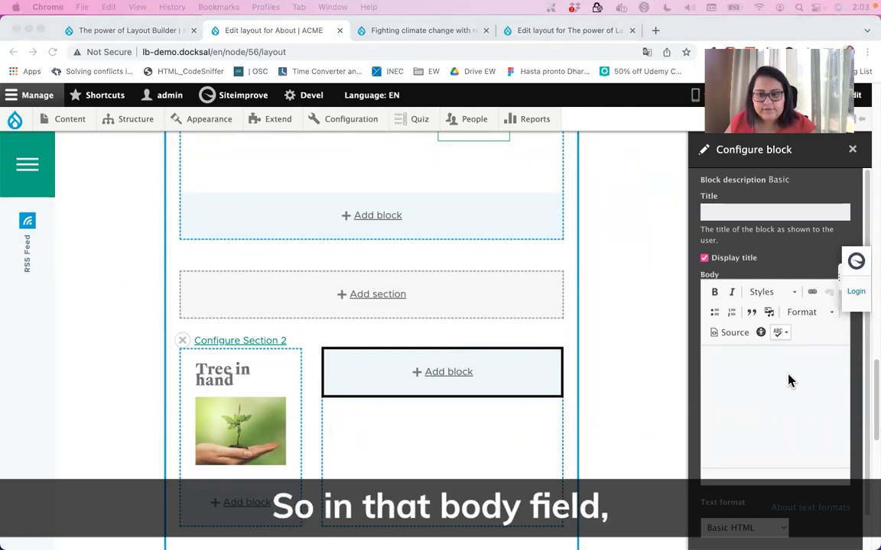
pyautogui.click(746, 382)
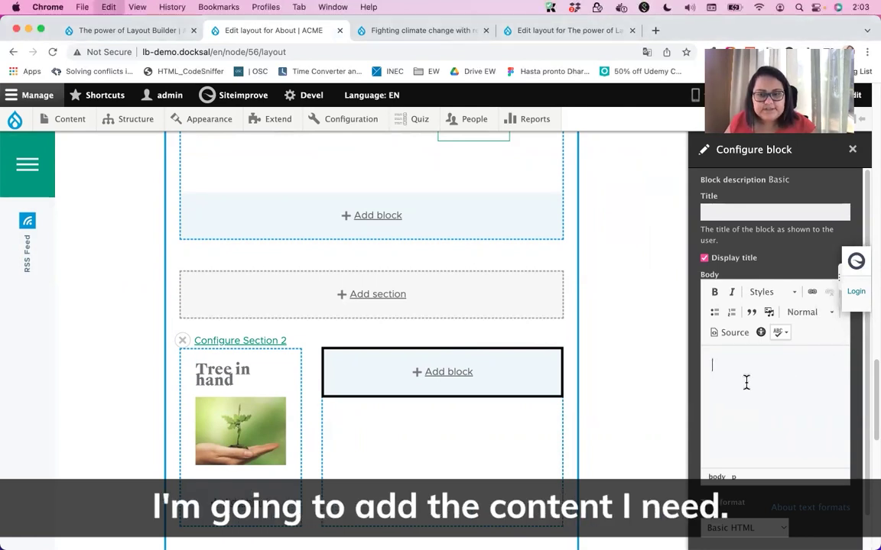
pyautogui.hotkey('ctrl', 'v')
# Format "You can help as a community" as an h2 heading, keeping the paragraph about trees below it as normal text.
pyautogui.tripleClick(752, 370)
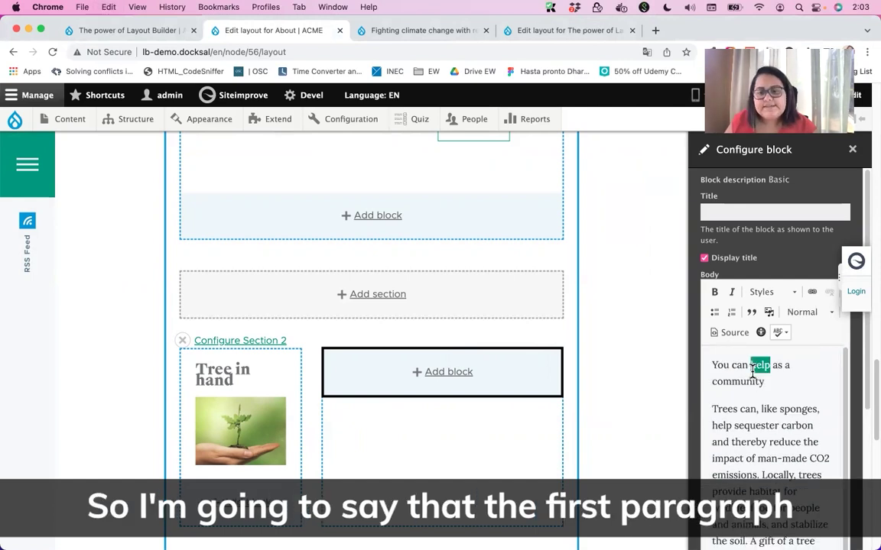
pyautogui.click(806, 314)
pyautogui.click(827, 389)
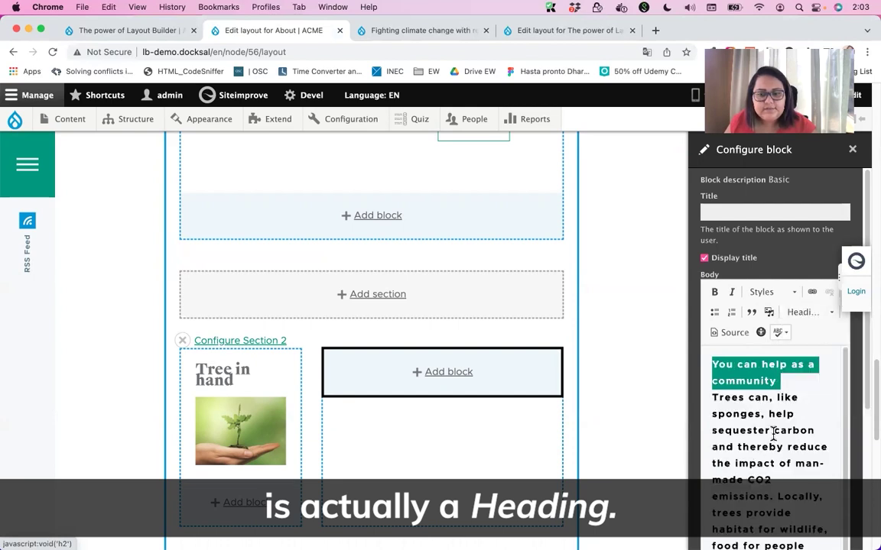
pyautogui.click(770, 413)
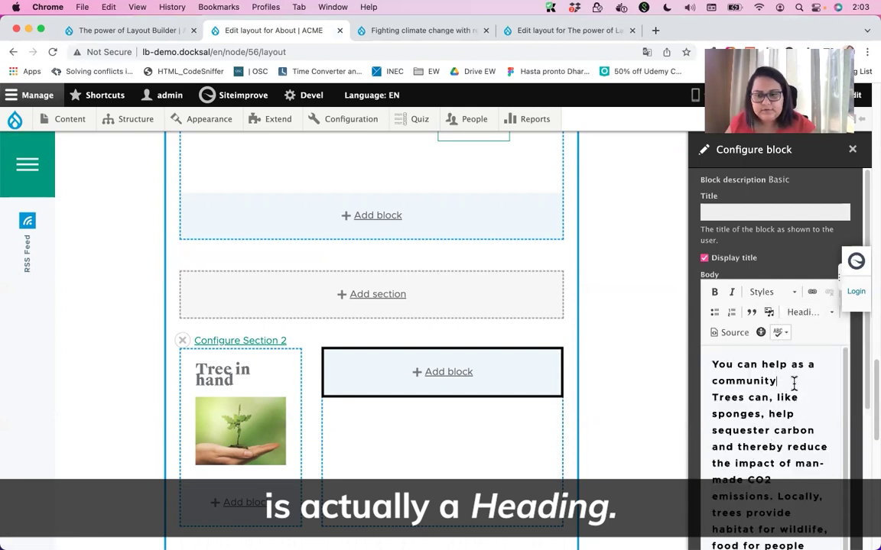
pyautogui.press('Return')
pyautogui.press('Delete')
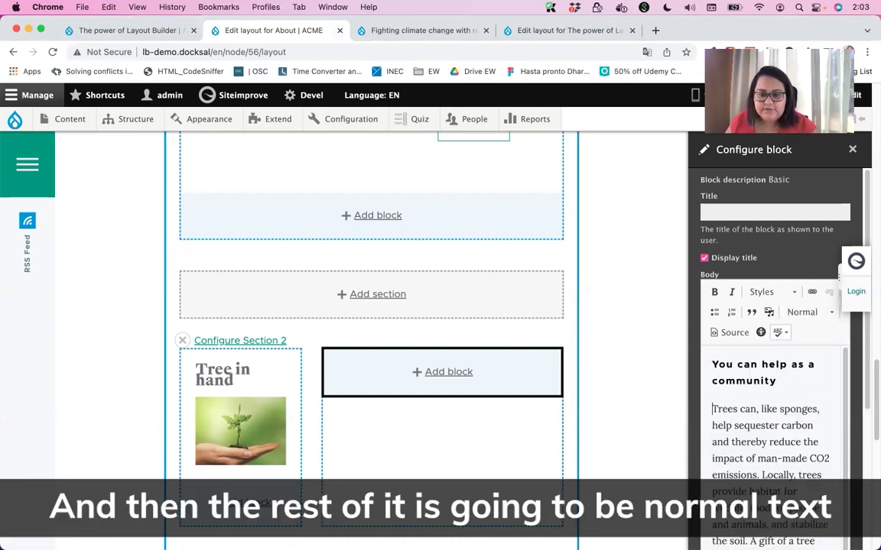
# Delete the empty line above "Partner with us!" in the block's body text.
pyautogui.doubleClick(760, 459)
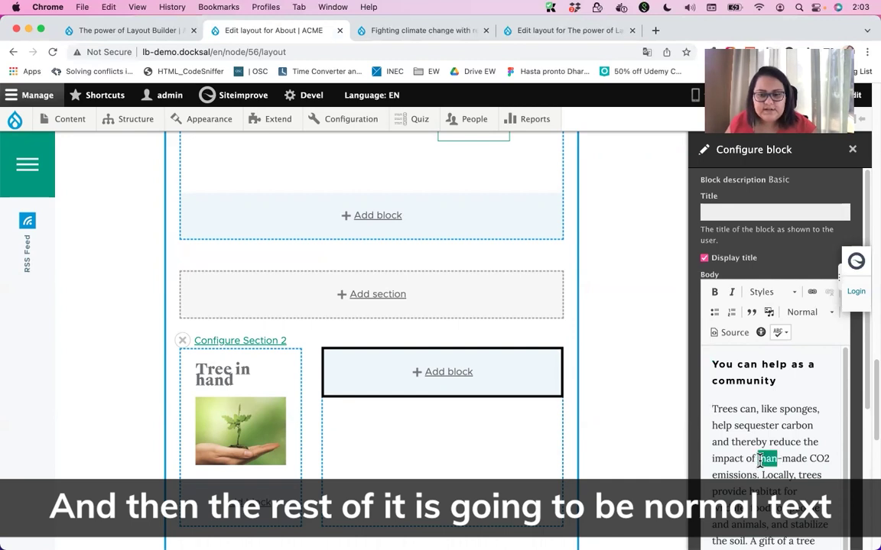
pyautogui.scroll(-5, 770, 458)
pyautogui.click(746, 346)
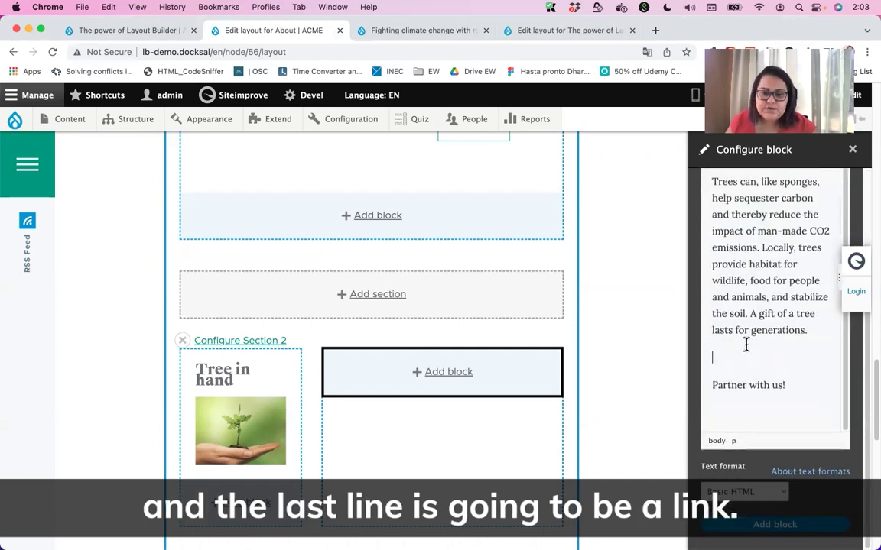
pyautogui.press('Delete')
# Link the "Partner with us!" line to the contact page, /node/22, and save the link.
pyautogui.tripleClick(710, 410)
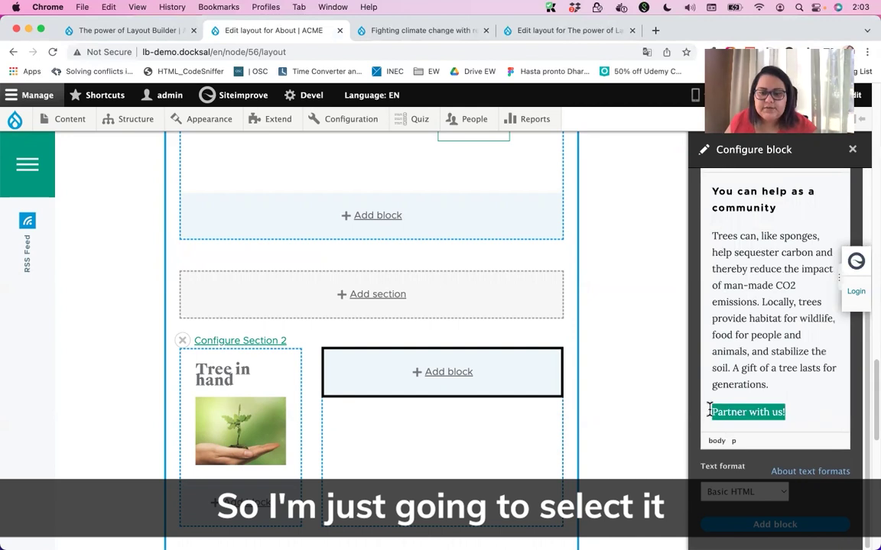
pyautogui.scroll(4, 759, 262)
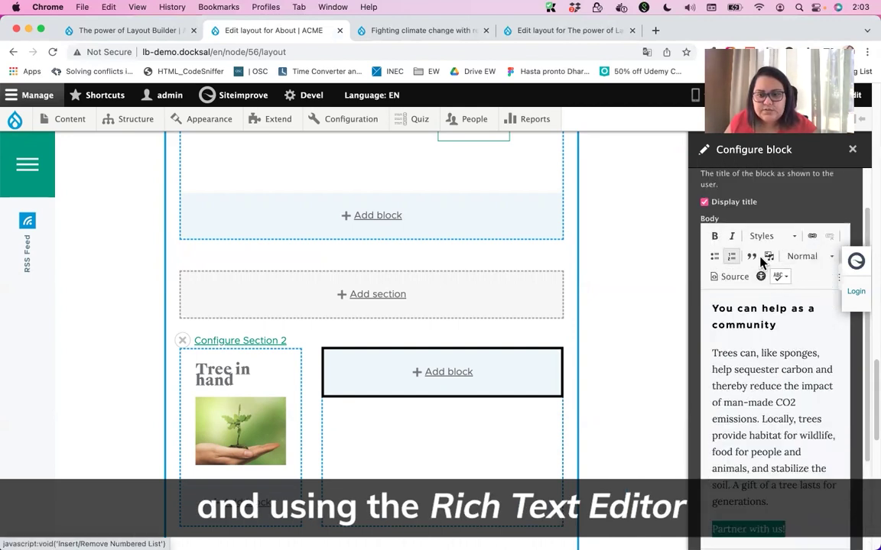
pyautogui.click(812, 236)
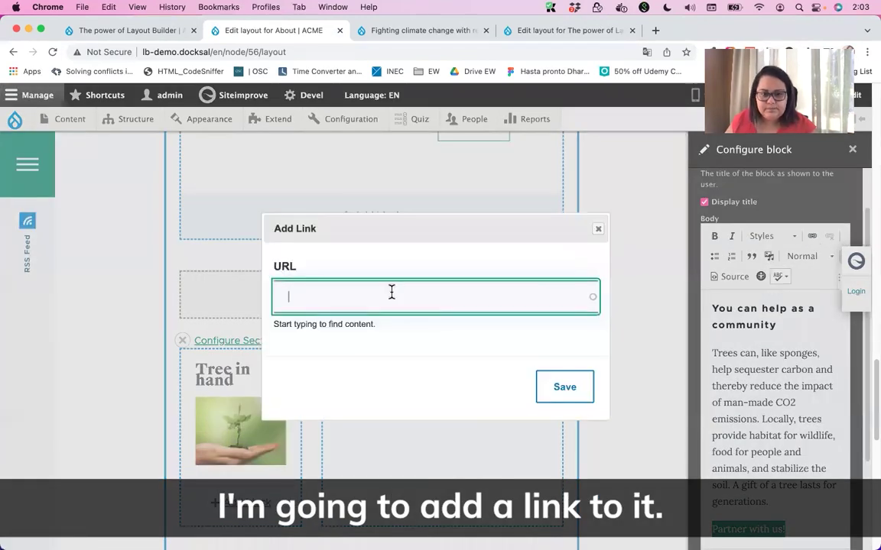
pyautogui.write('contact')
pyautogui.click(348, 346)
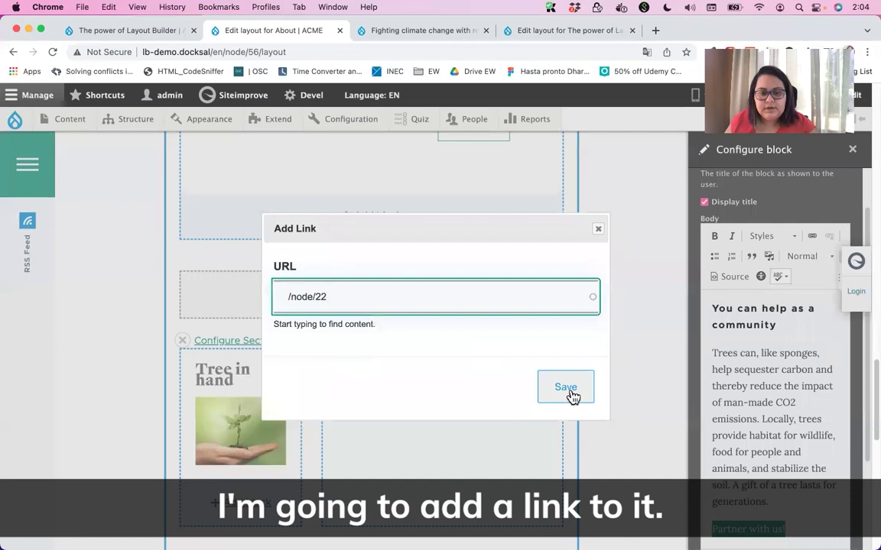
pyautogui.click(570, 391)
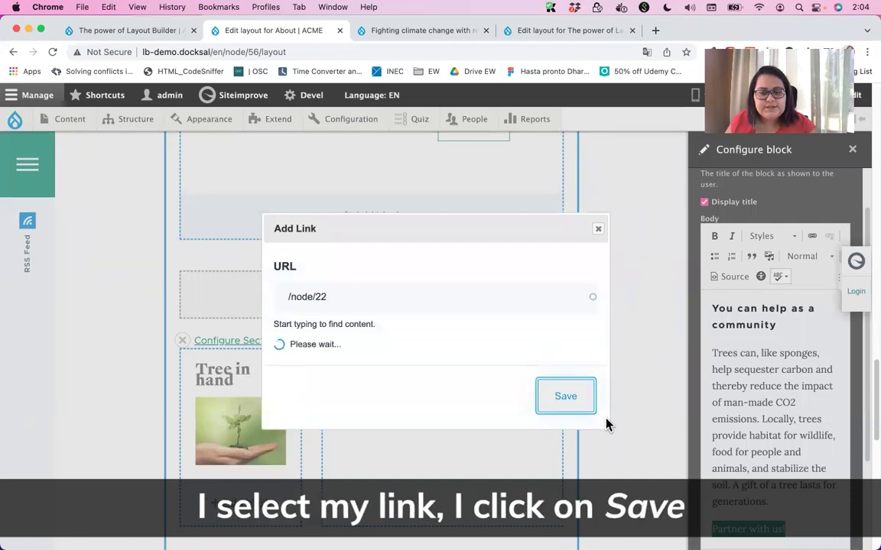
# Title the Basic block "Community", turn off its title display, and add the block to the layout.
pyautogui.scroll(-3, 777, 350)
pyautogui.scroll(3, 777, 350)
pyautogui.scroll(-3, 777, 350)
pyautogui.scroll(5, 777, 349)
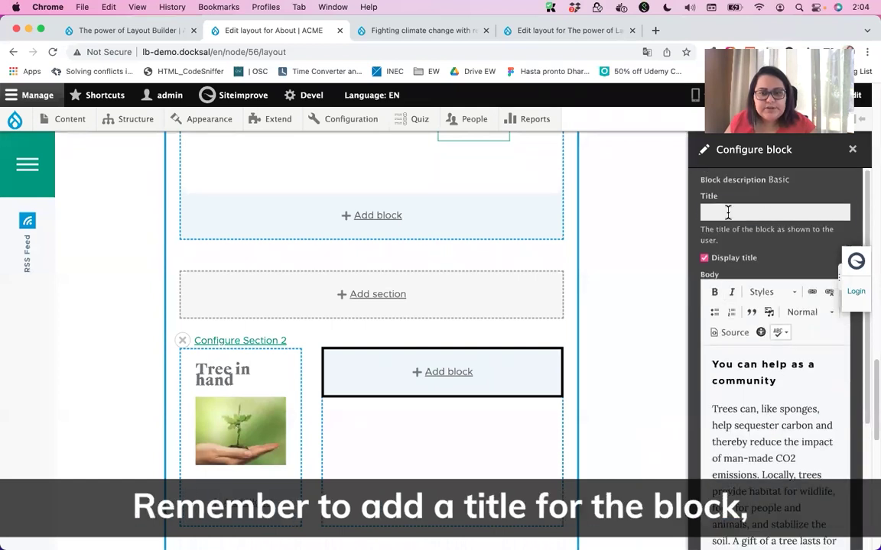
pyautogui.click(727, 211)
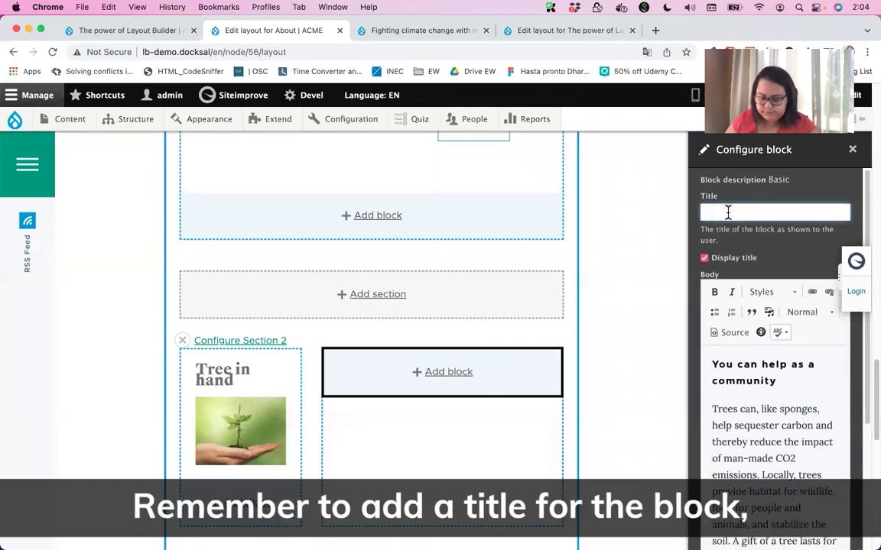
pyautogui.write('Community')
pyautogui.click(704, 258)
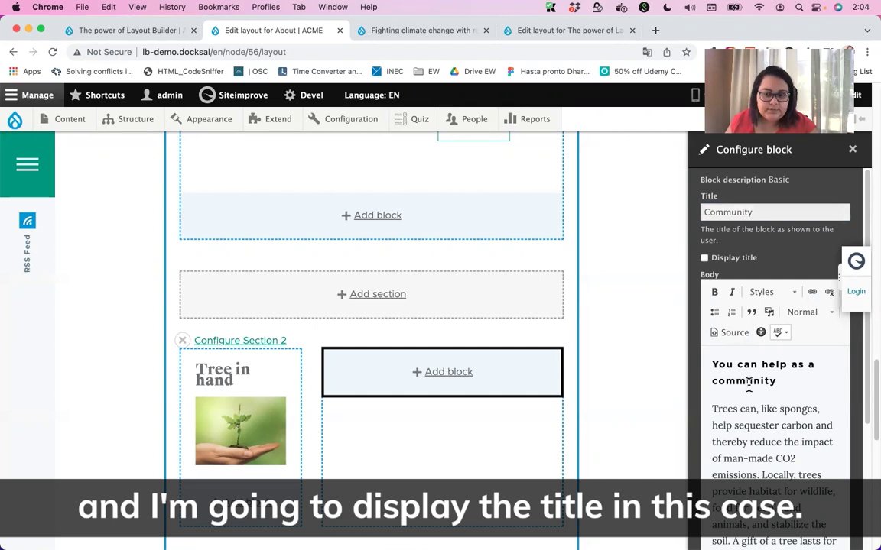
pyautogui.scroll(-5, 749, 386)
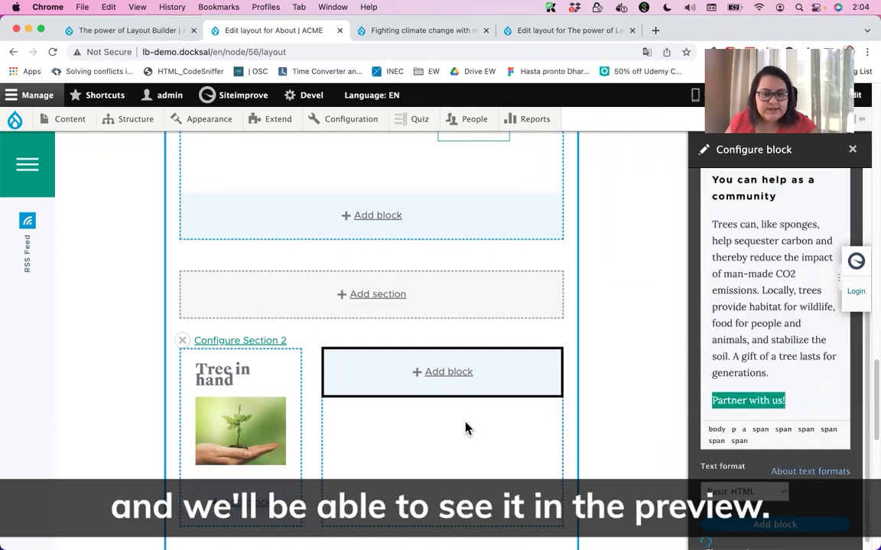
# Save the About page's layout without creating a new revision.
pyautogui.scroll(-5, 460, 423)
pyautogui.scroll(10, 414, 379)
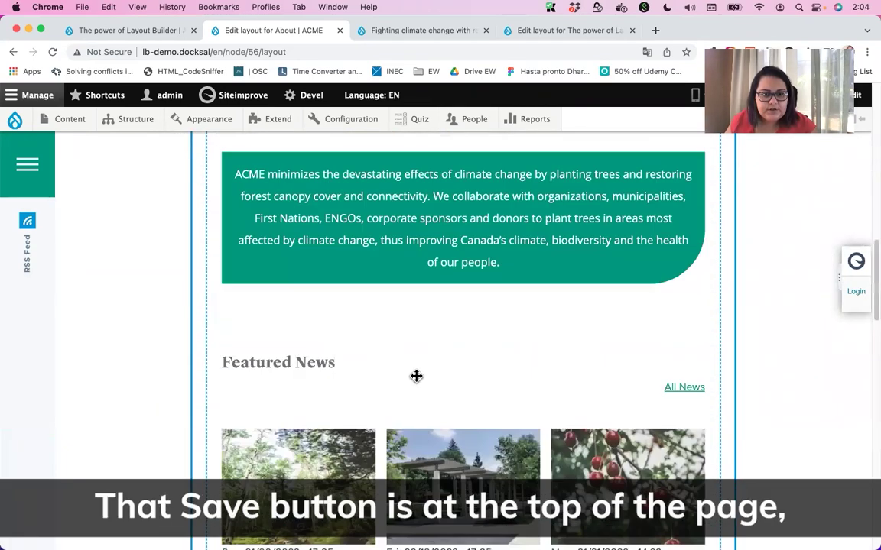
pyautogui.scroll(7, 416, 376)
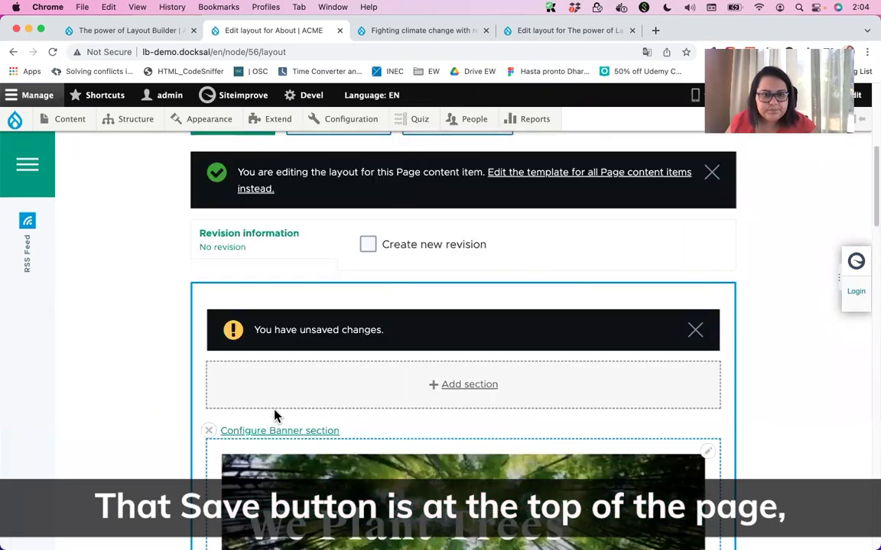
pyautogui.scroll(2, 274, 416)
pyautogui.click(227, 241)
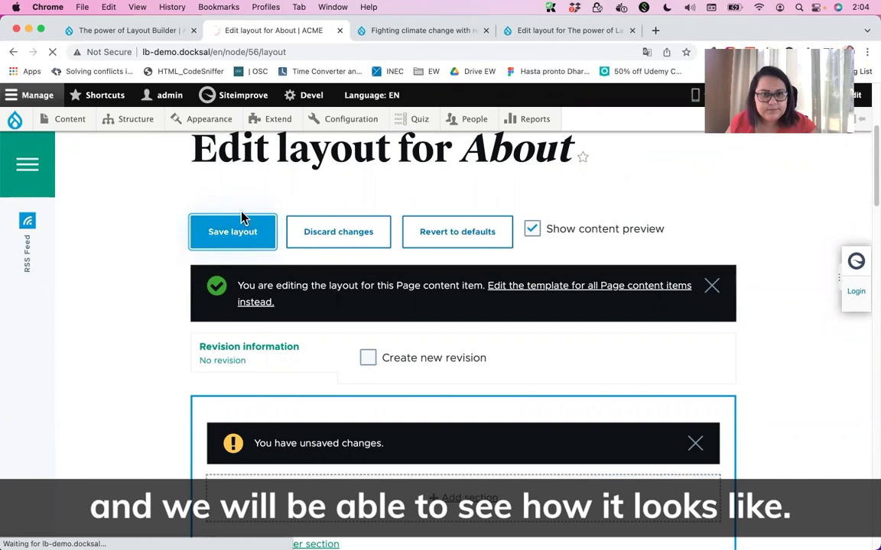
# Review the saved About page from the banner through Featured News to the two-column section, checking the title above the tree image.
pyautogui.scroll(-5, 144, 300)
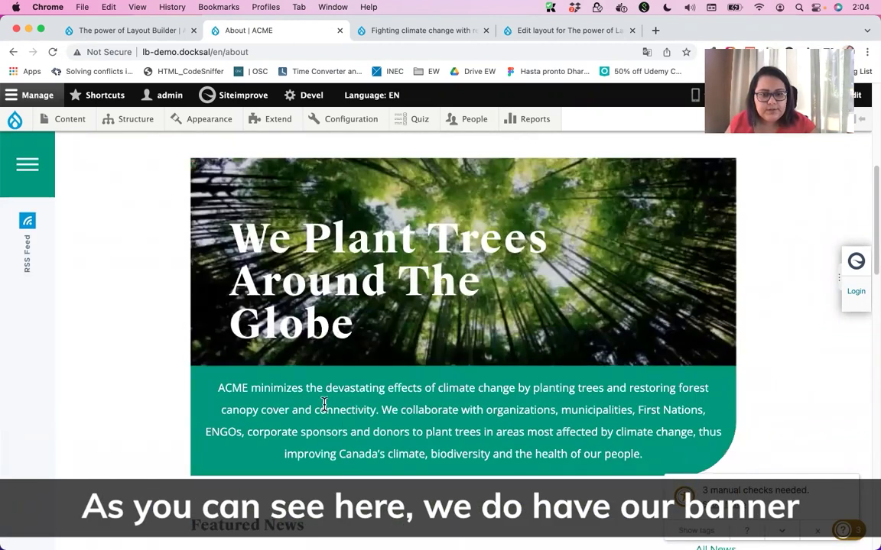
pyautogui.scroll(-1, 448, 443)
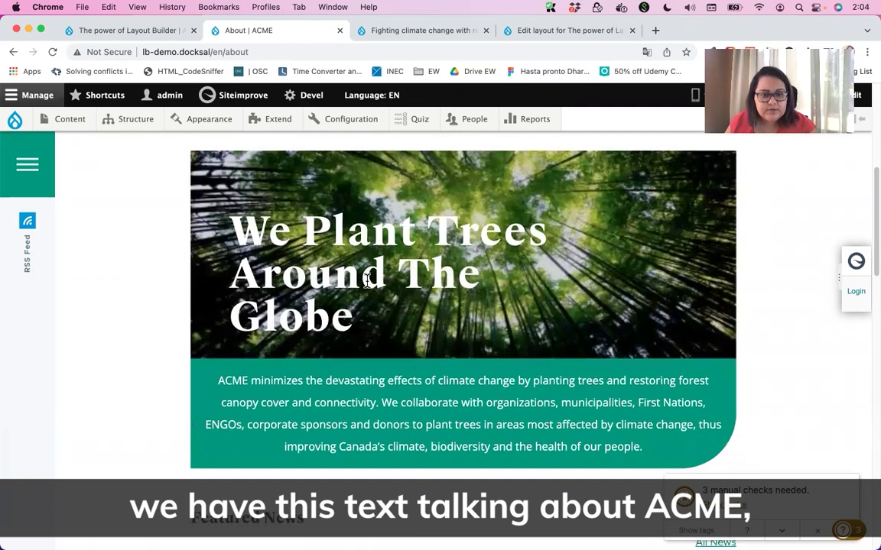
pyautogui.scroll(-3, 282, 393)
pyautogui.scroll(-3, 309, 387)
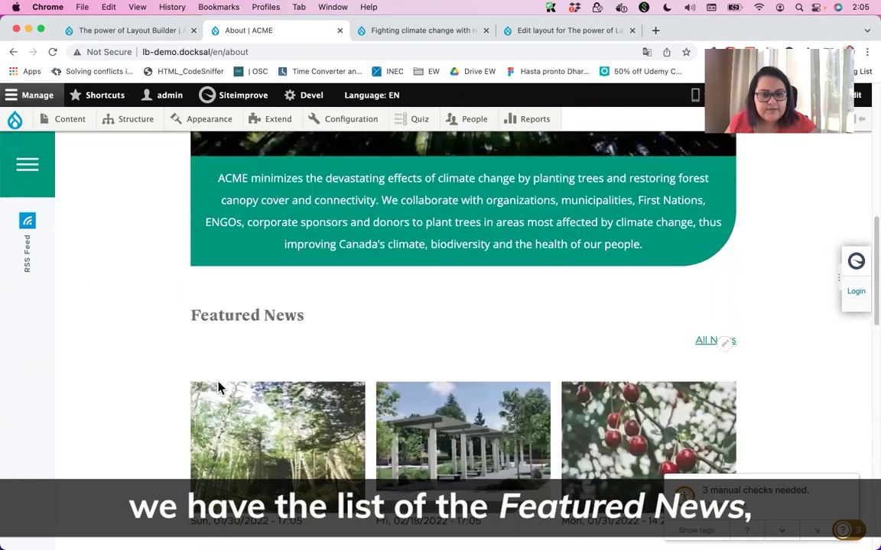
pyautogui.scroll(-3, 339, 332)
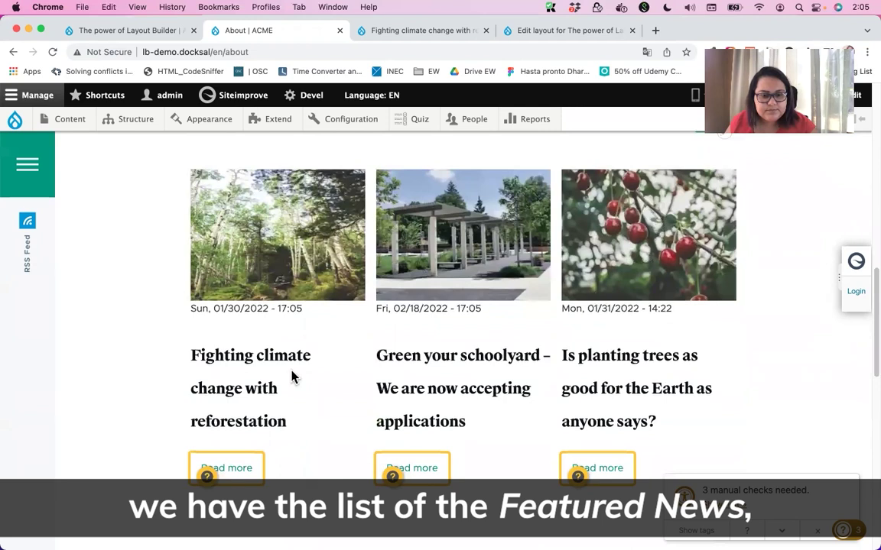
pyautogui.scroll(-3, 290, 373)
pyautogui.scroll(-3, 313, 355)
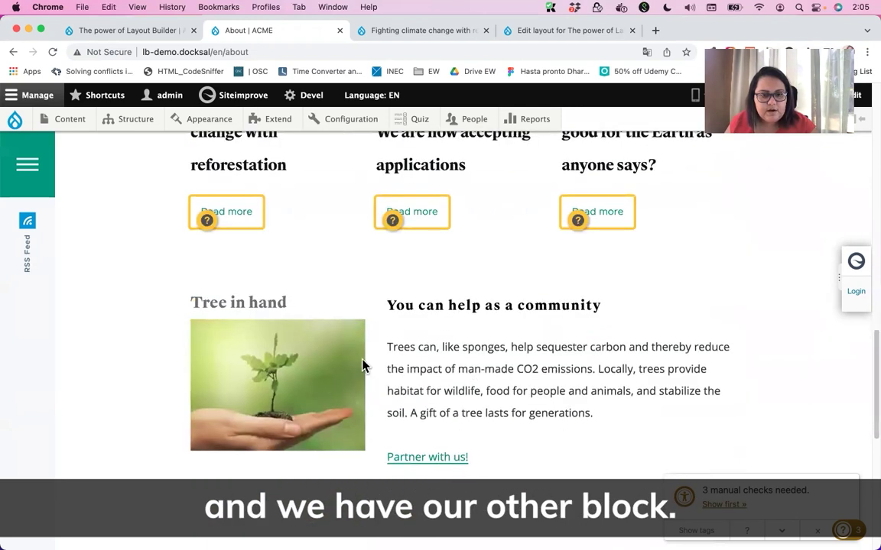
pyautogui.moveTo(191, 303); pyautogui.dragTo(287, 303)
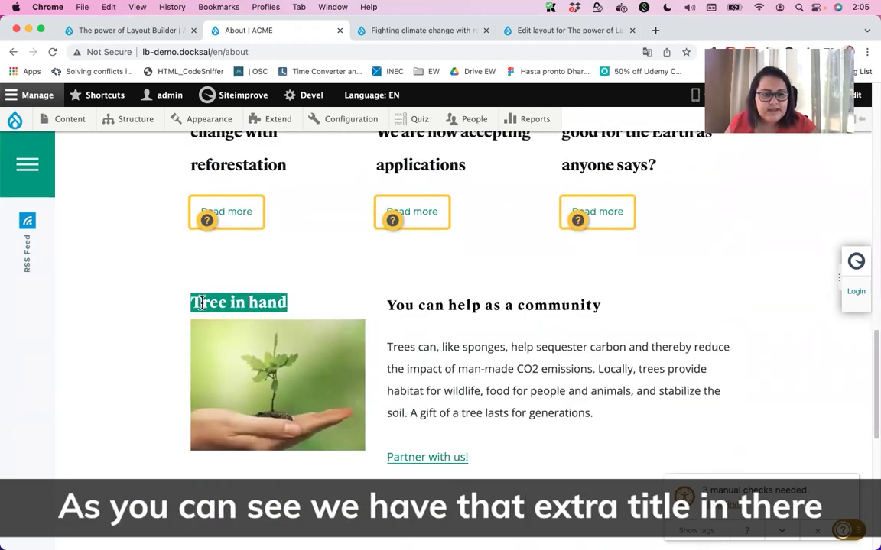
pyautogui.click(161, 380)
# Reopen the About page's layout and turn off the title display of the "Tree in hand" media block in Section 2, updating the block.
pyautogui.scroll(2, 161, 380)
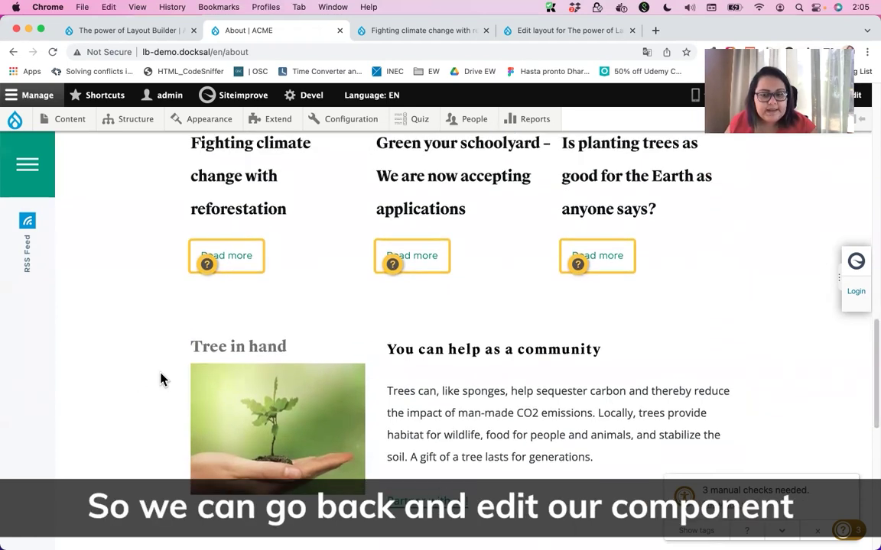
pyautogui.scroll(1, 161, 377)
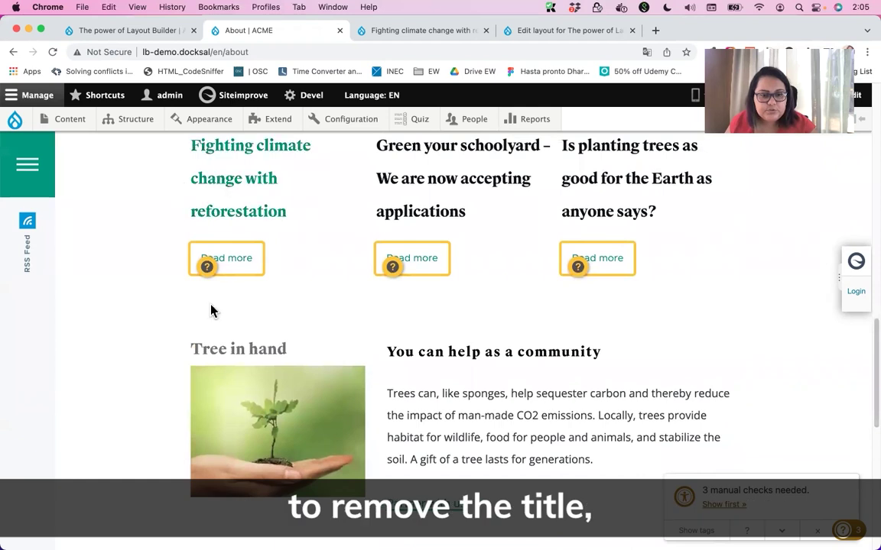
pyautogui.scroll(10, 145, 319)
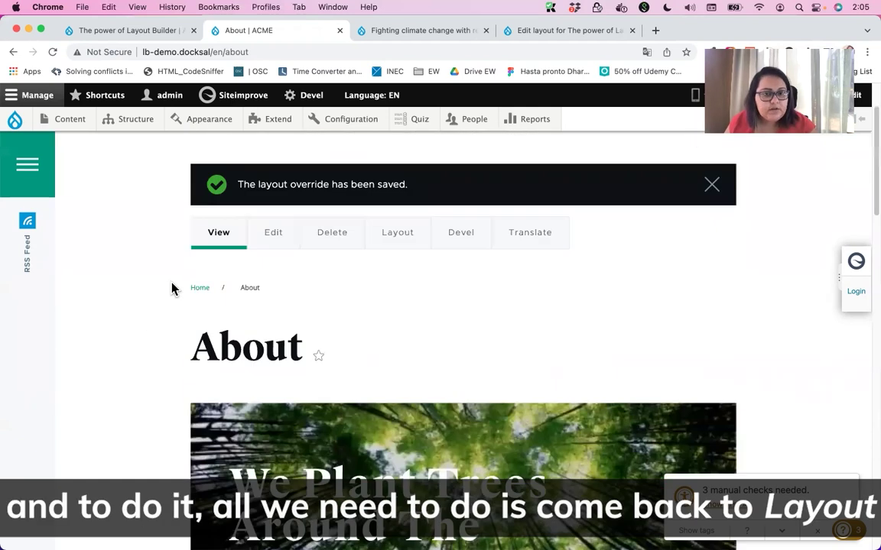
pyautogui.click(402, 297)
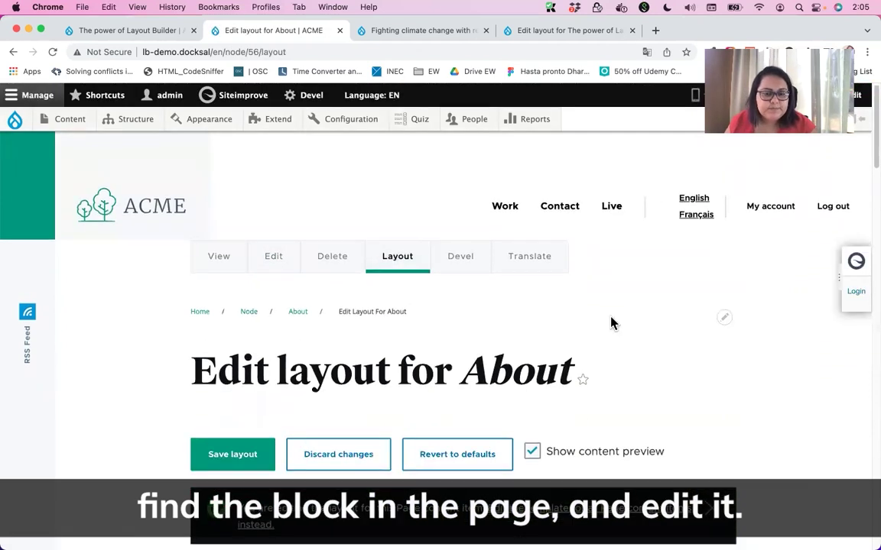
pyautogui.scroll(-15, 410, 320)
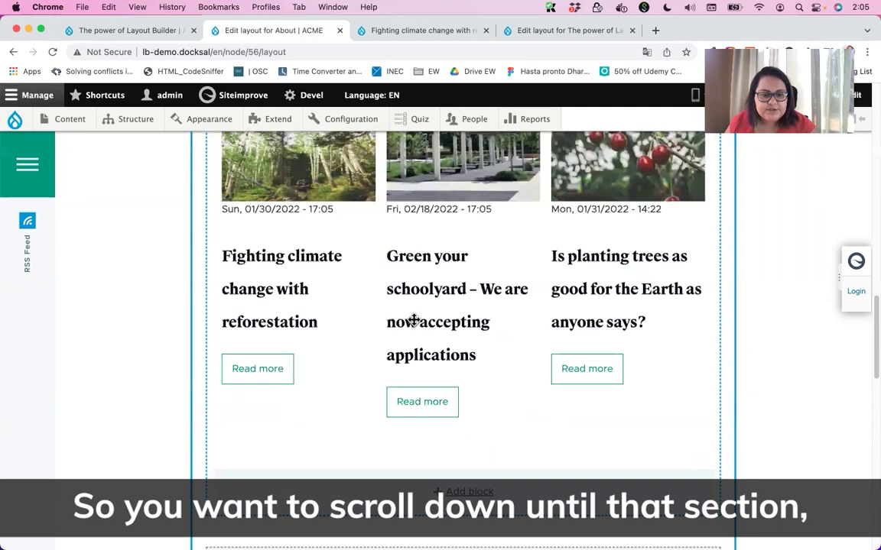
pyautogui.scroll(-10, 414, 321)
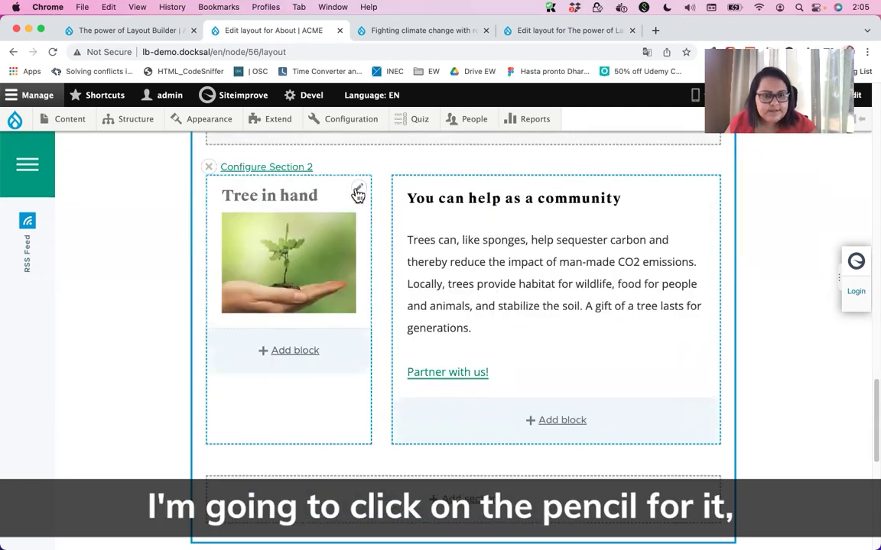
pyautogui.click(358, 193)
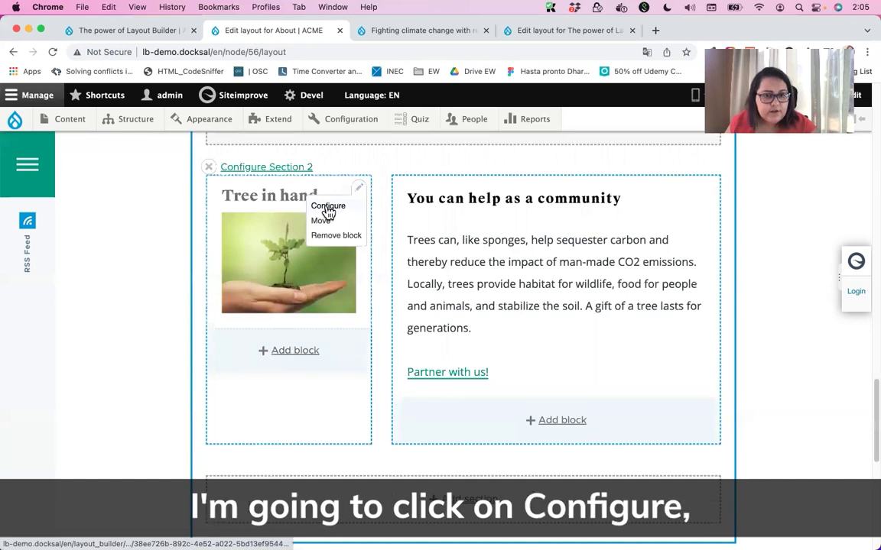
pyautogui.click(328, 206)
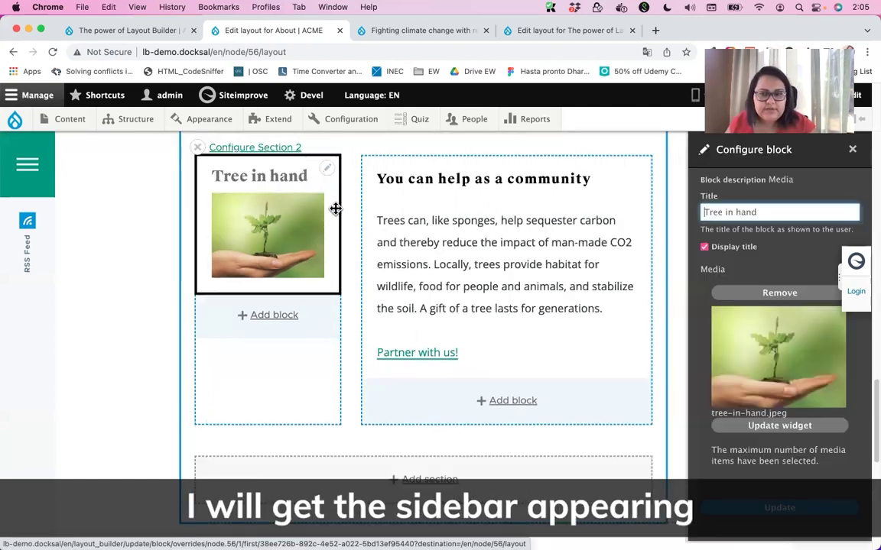
pyautogui.click(704, 249)
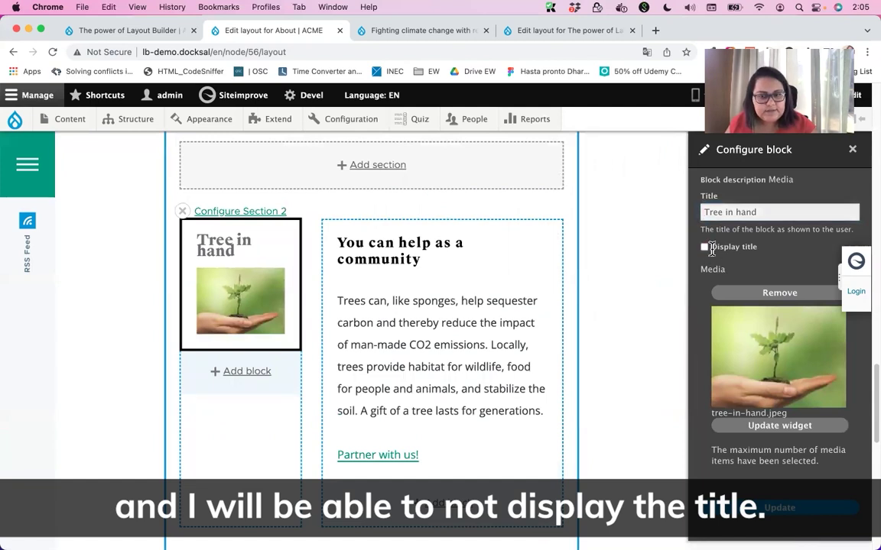
pyautogui.click(805, 518)
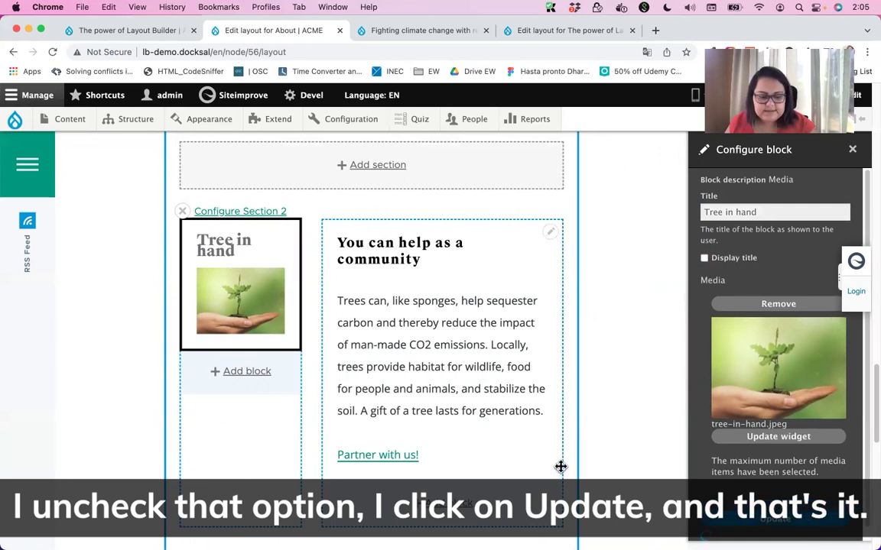
# Move the green ACME text block into Section 2, trying the second column first and placing it under the tree image in the first column.
pyautogui.scroll(10, 565, 452)
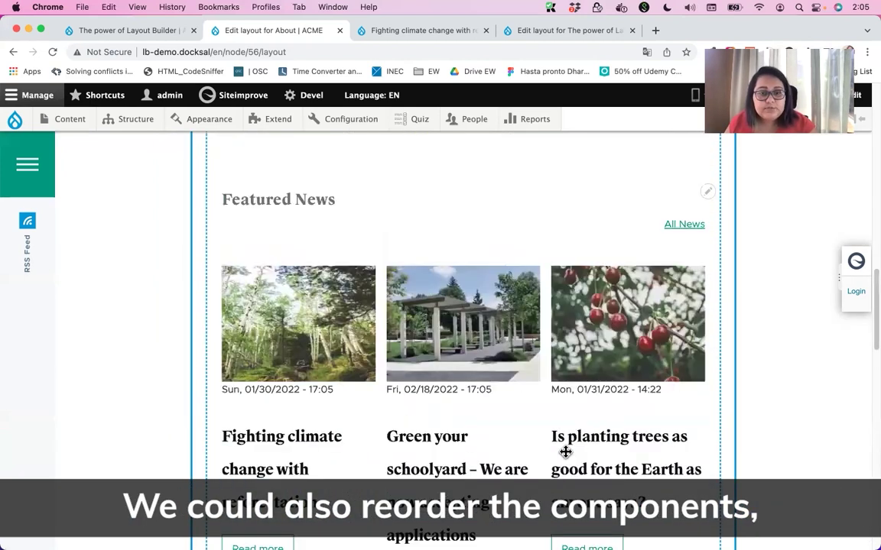
pyautogui.scroll(2, 565, 452)
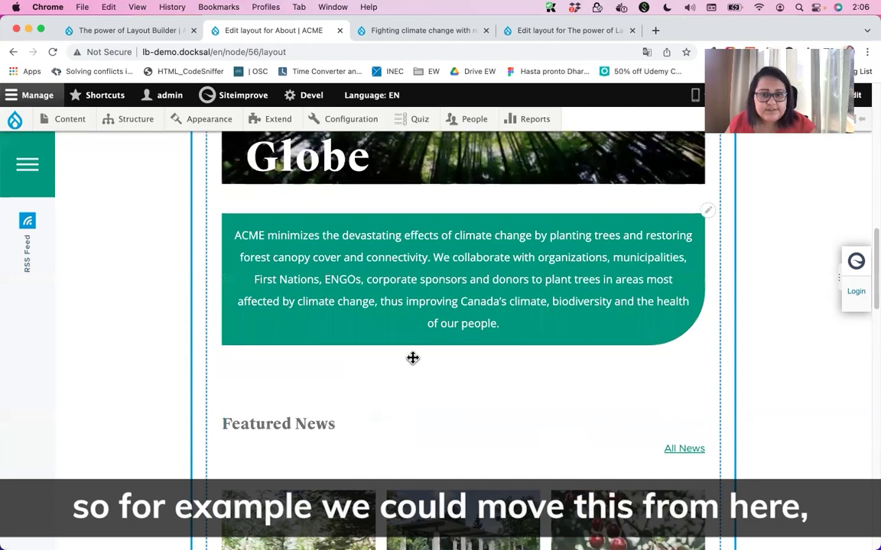
pyautogui.moveTo(454, 240); pyautogui.dragTo(517, 265)
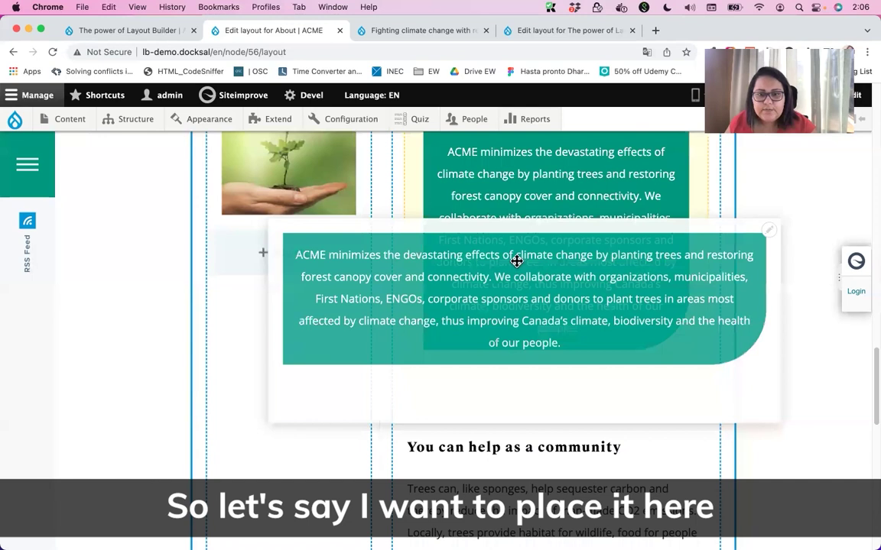
pyautogui.moveTo(472, 367); pyautogui.dragTo(472, 368)
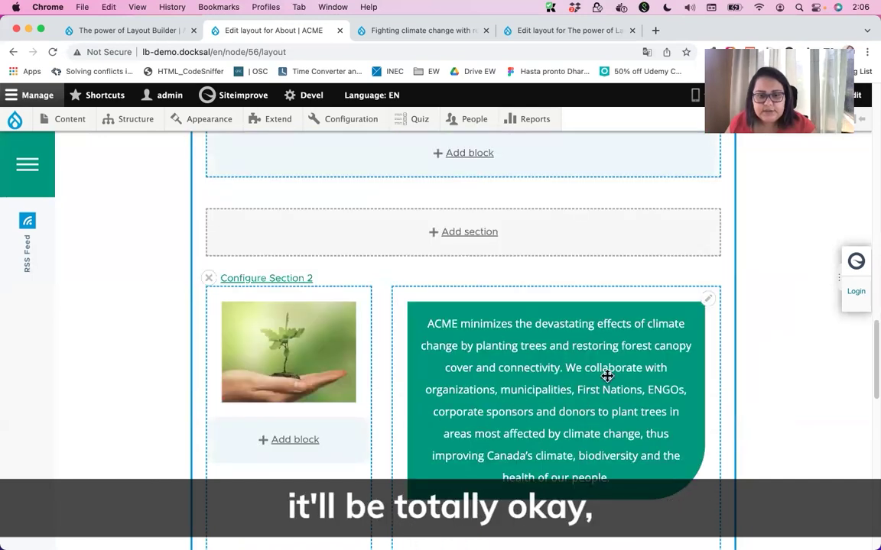
pyautogui.moveTo(563, 372); pyautogui.dragTo(342, 359)
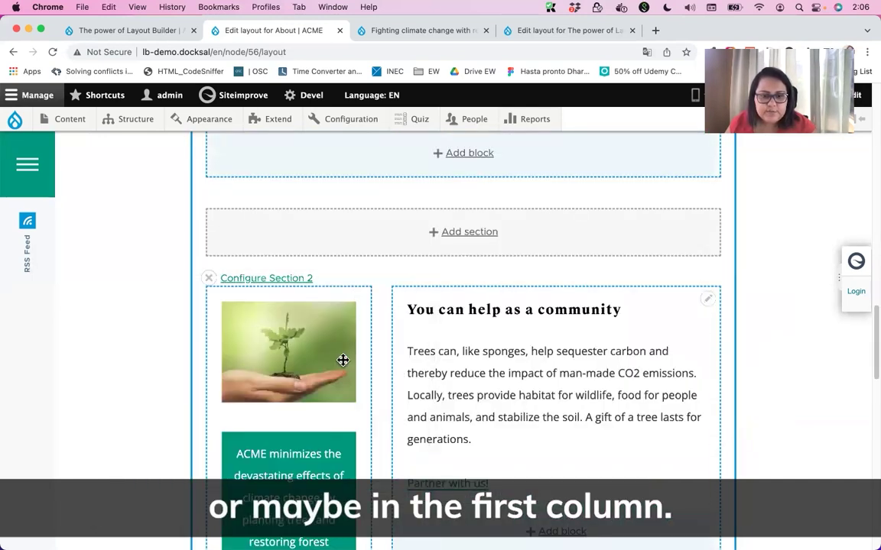
# Save the About page's layout with the rearranged blocks.
pyautogui.scroll(-5, 313, 456)
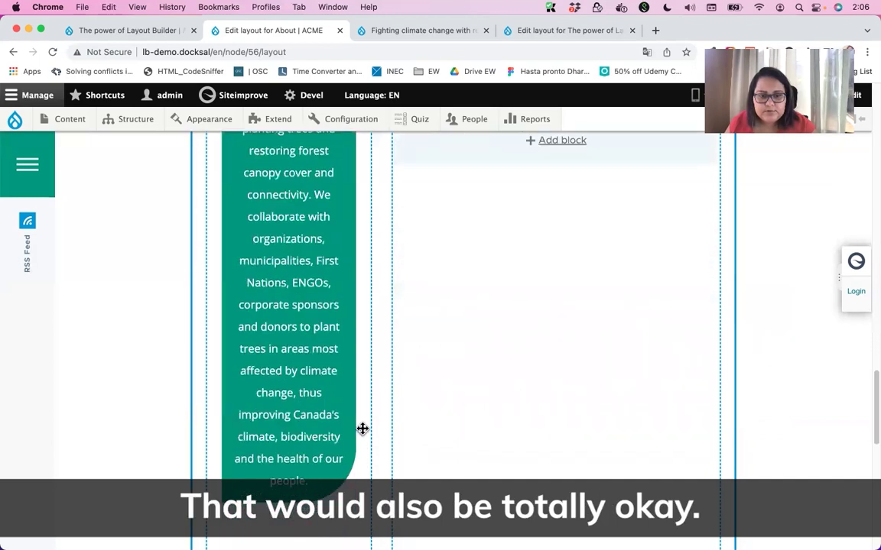
pyautogui.scroll(-10, 602, 401)
pyautogui.scroll(20, 602, 401)
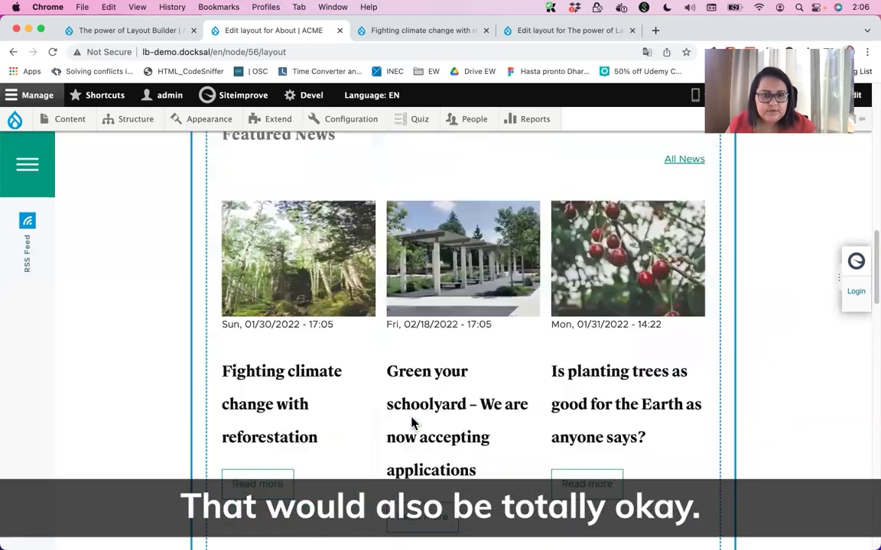
pyautogui.scroll(2, 240, 363)
pyautogui.click(227, 275)
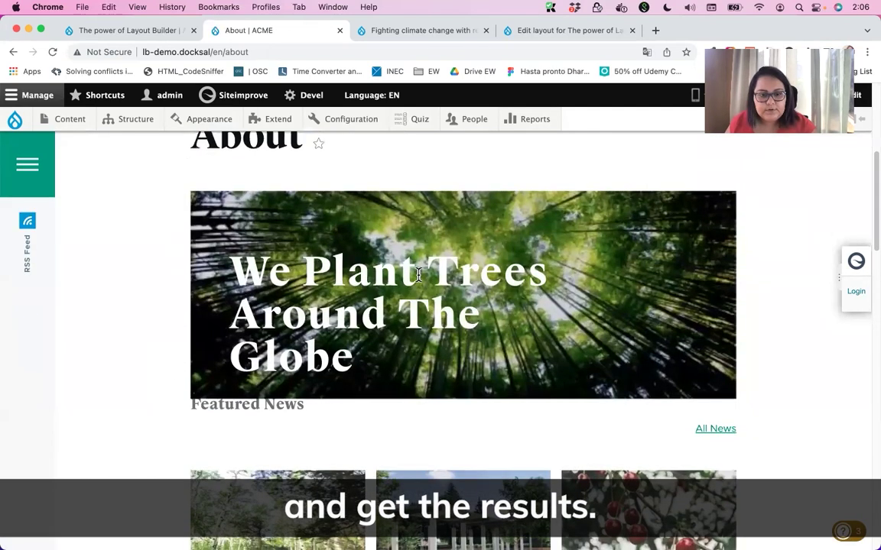
# Review the saved About page, checking the ACME text block's new place under the tree image.
pyautogui.doubleClick(382, 279)
pyautogui.scroll(-5, 165, 378)
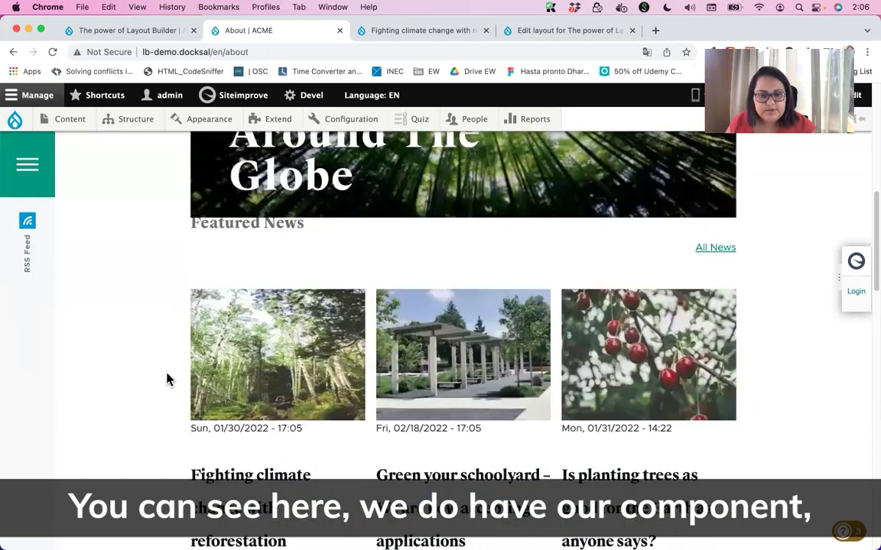
pyautogui.scroll(-5, 168, 378)
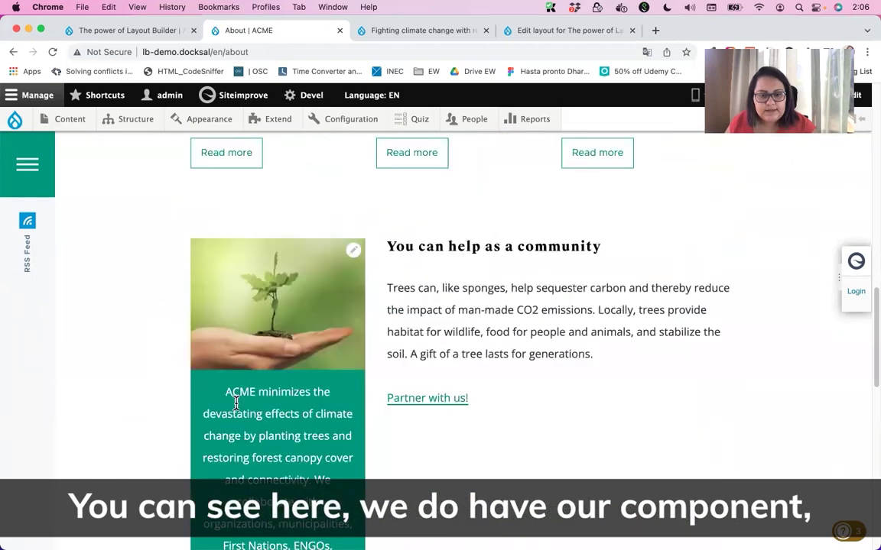
pyautogui.scroll(-4, 211, 387)
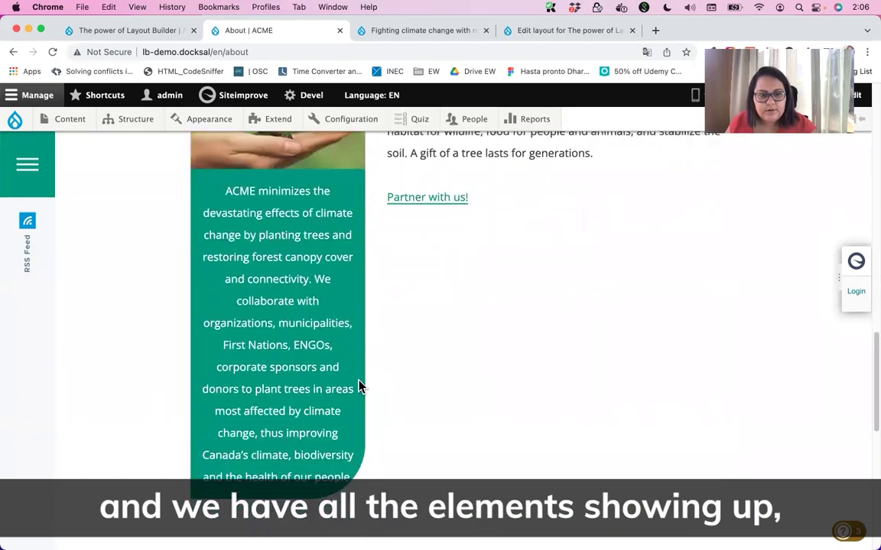
pyautogui.scroll(6, 543, 384)
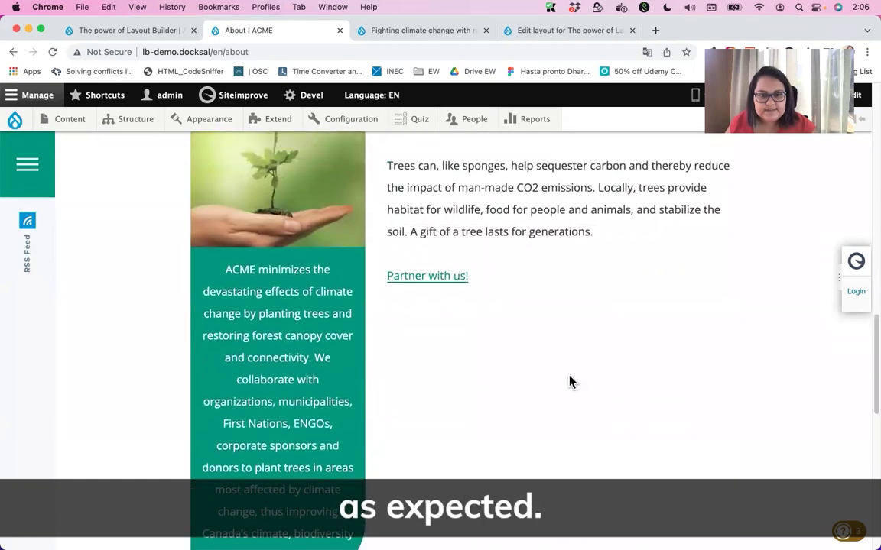
pyautogui.scroll(2, 569, 383)
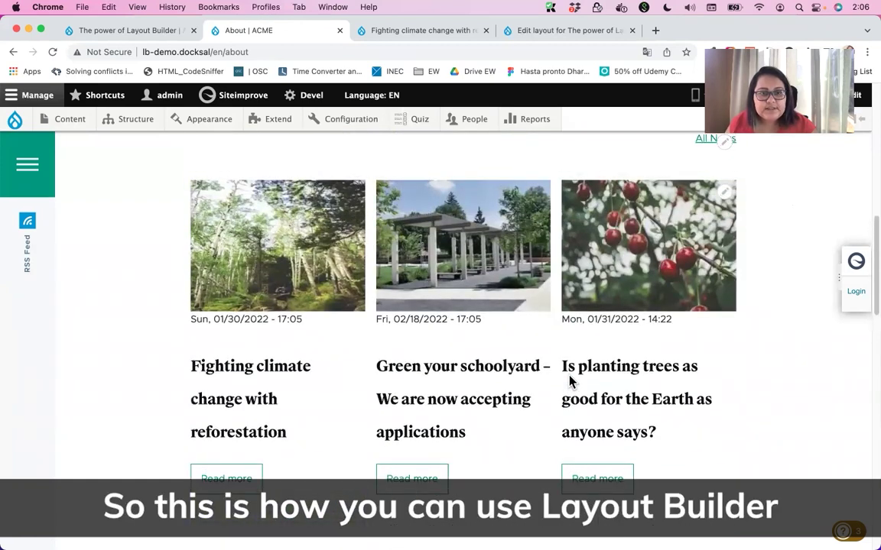
# Switch to the open "The power of Layout Builder" demo page and view its banner and intro text.
pyautogui.click(119, 34)
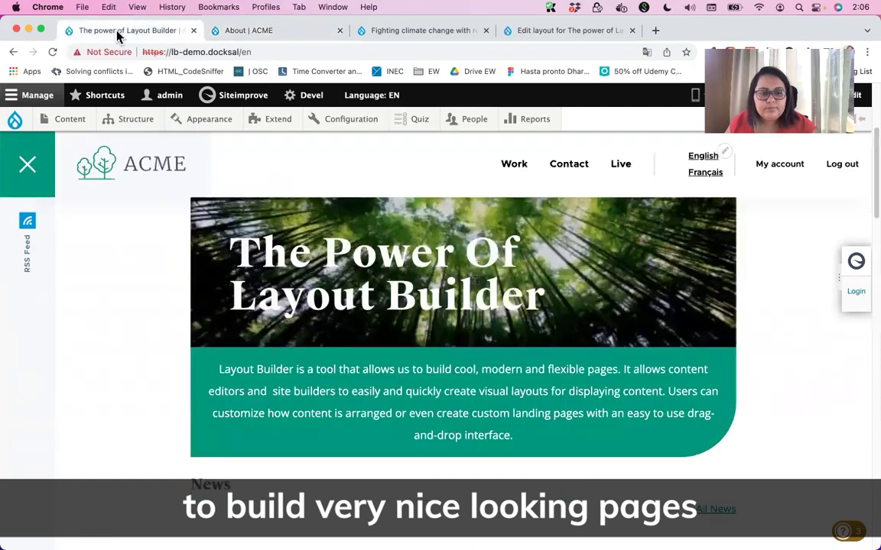
pyautogui.scroll(-1, 134, 427)
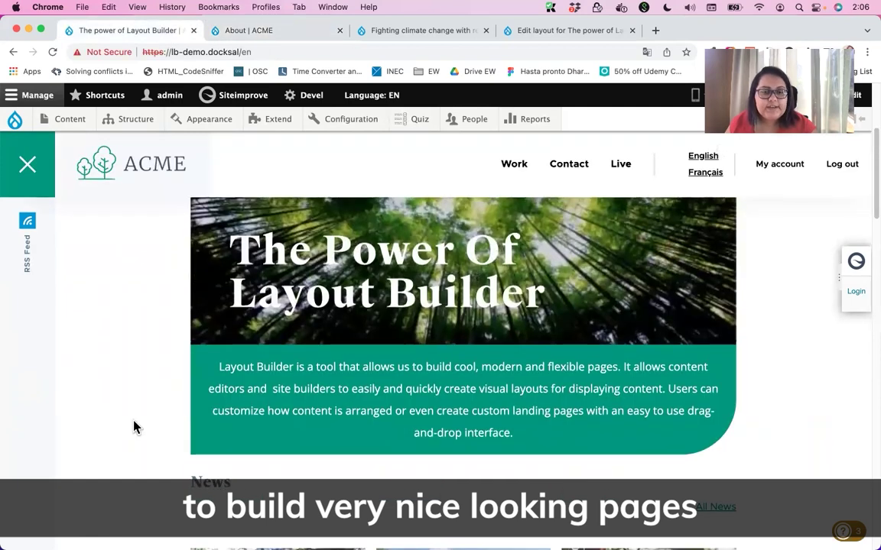
pyautogui.scroll(-2, 137, 426)
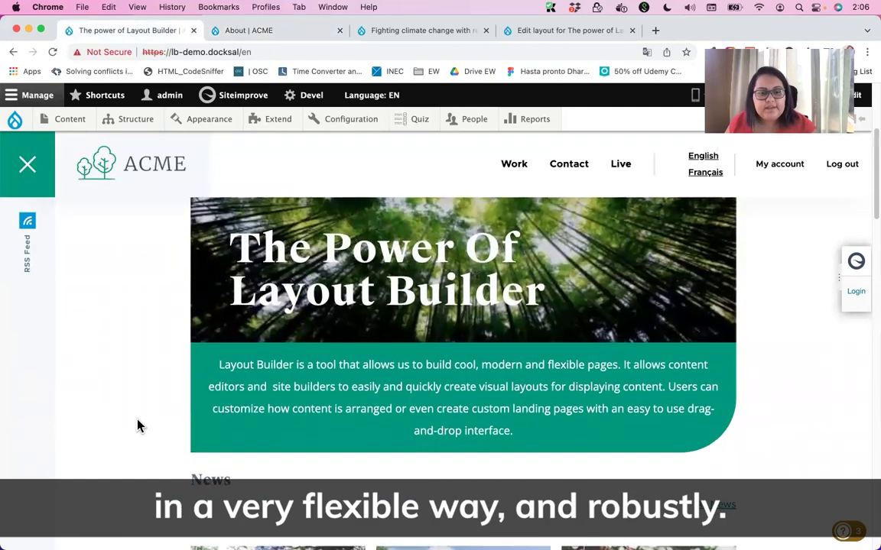